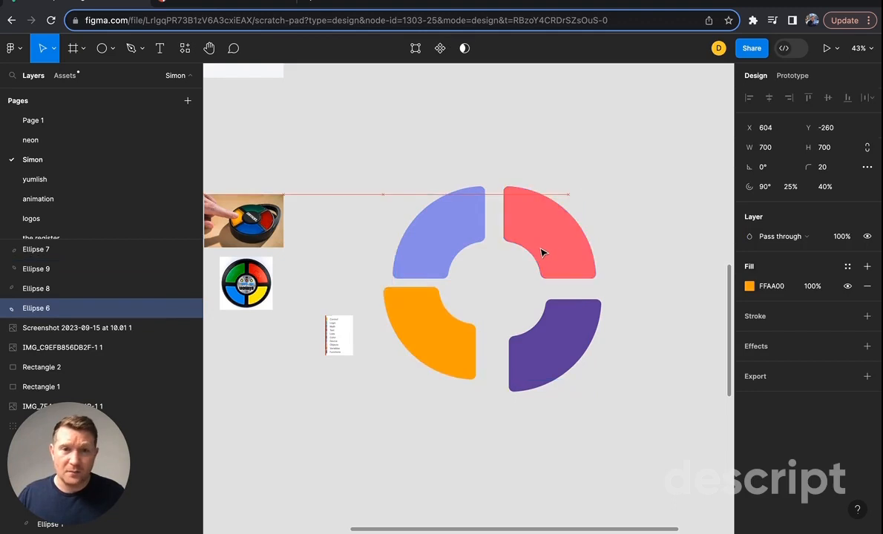
Step: Move the red and purple quarter segments into line with the light blue and orange ones to form an evenly spaced ring
{"action": "left_click", "coordinate": [622, 234]}
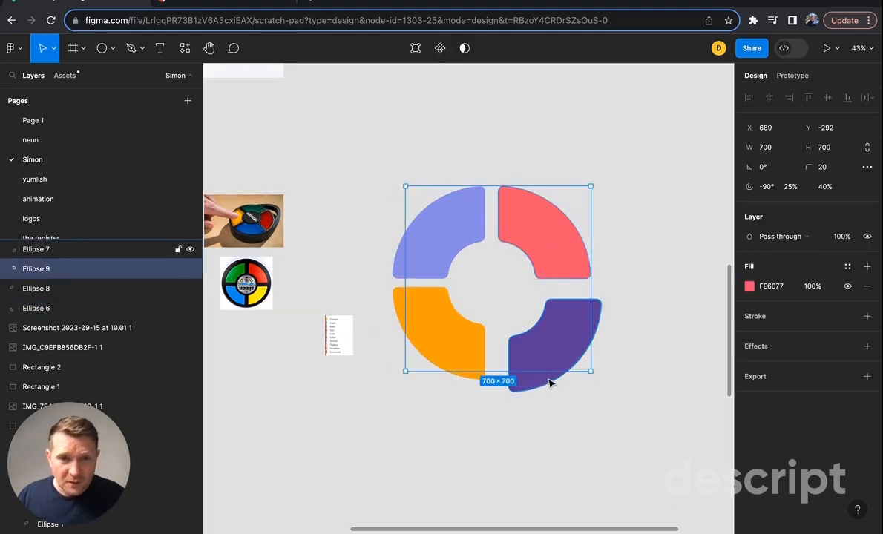
{"action": "left_click_drag", "start_coordinate": [550, 357], "coordinate": [533, 370]}
{"action": "left_click", "coordinate": [568, 394]}
{"action": "scroll", "coordinate": [591, 393], "scroll_direction": "down", "scroll_amount": 3}
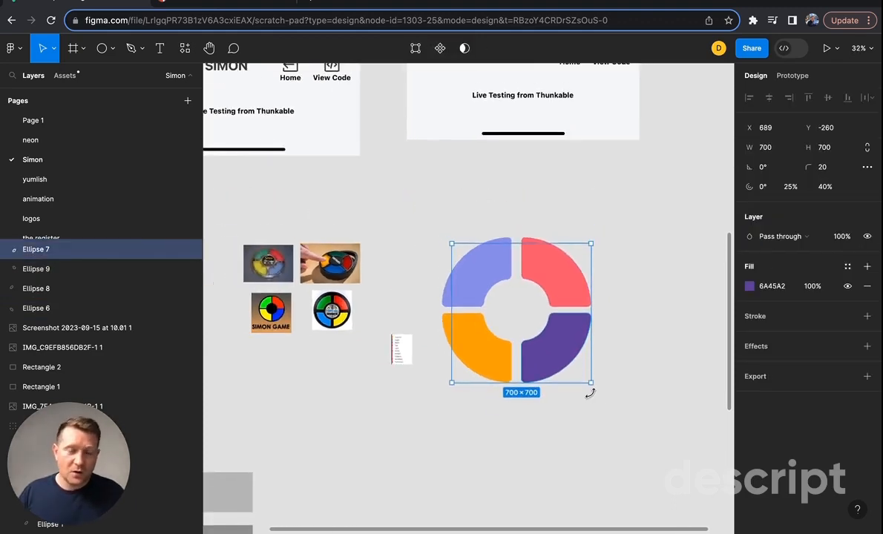
Step: Duplicate all four segments of the ring and place the copy beside the original, on its right
{"action": "left_click", "coordinate": [553, 267]}
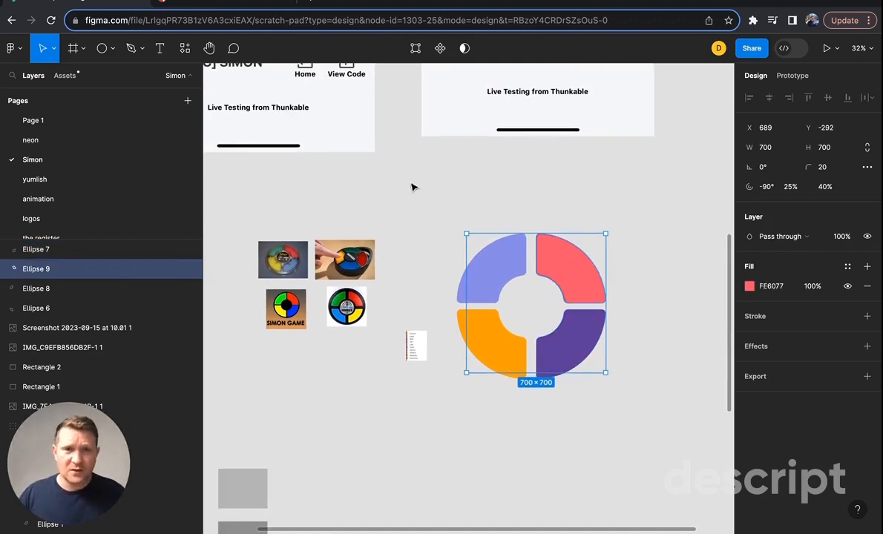
{"action": "left_click_drag", "start_coordinate": [422, 207], "coordinate": [646, 406]}
{"action": "left_click", "coordinate": [675, 437]}
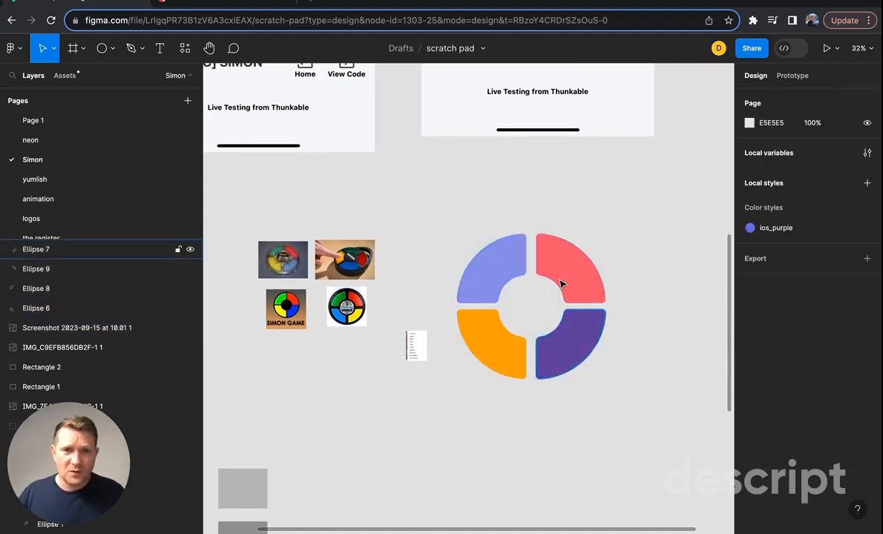
{"action": "left_click_drag", "start_coordinate": [458, 219], "coordinate": [601, 398]}
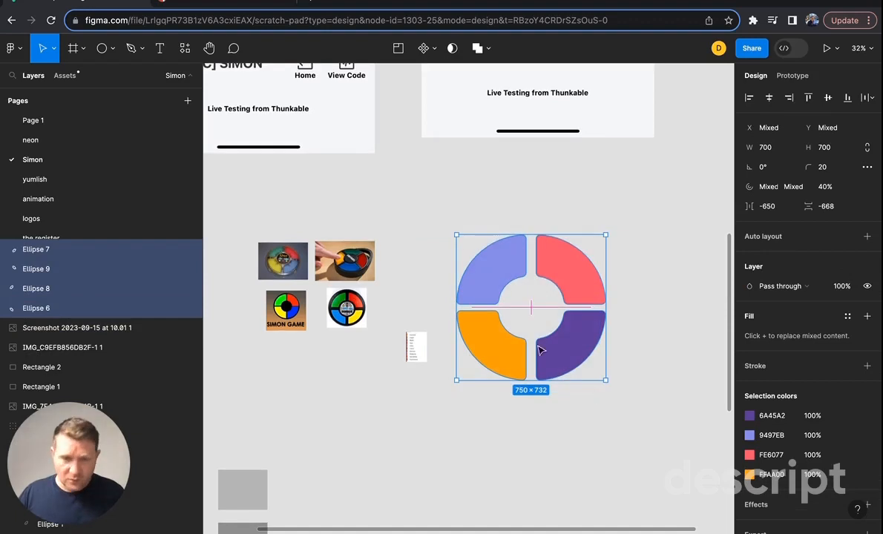
{"action": "left_click_drag", "start_coordinate": [536, 346], "coordinate": [709, 349]}
{"action": "scroll", "coordinate": [685, 358], "scroll_direction": "right", "scroll_amount": 5}
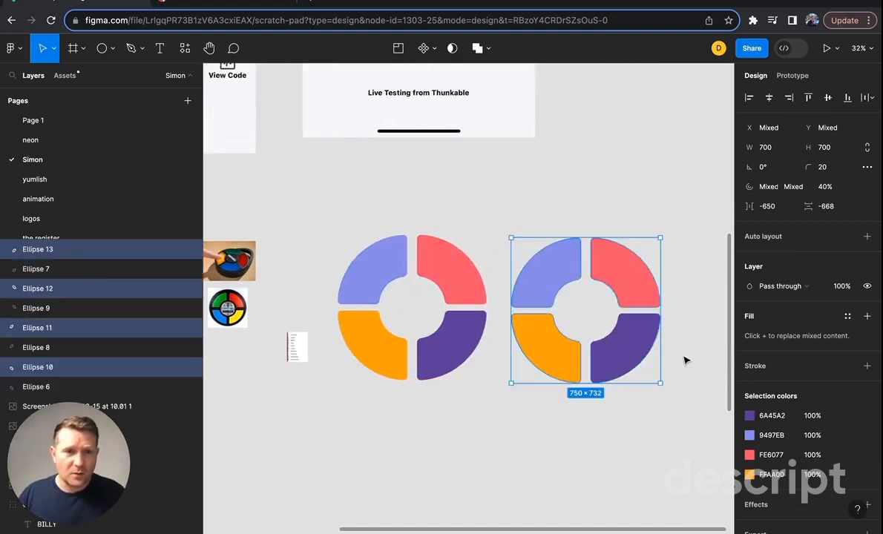
{"action": "left_click", "coordinate": [498, 282]}
{"action": "left_click", "coordinate": [667, 422]}
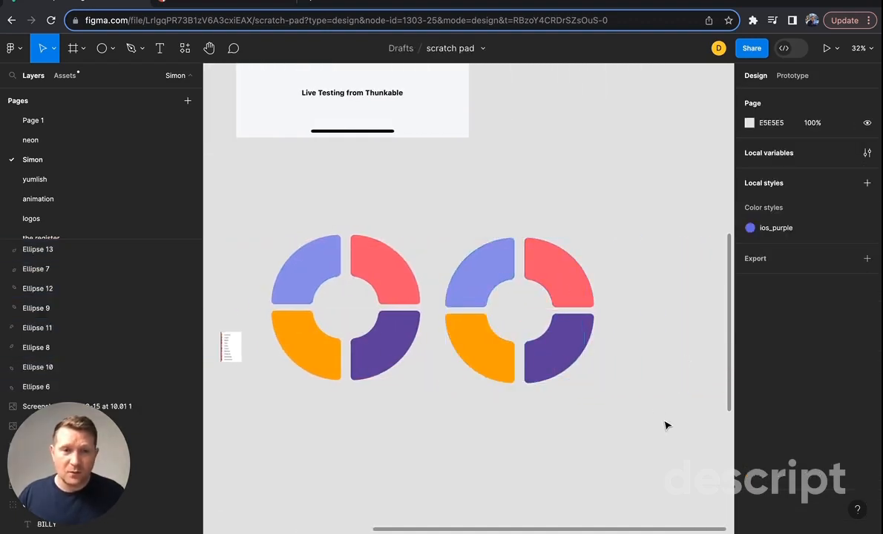
Step: Select the light blue segment of the copied ring
{"action": "left_click_drag", "start_coordinate": [637, 394], "coordinate": [521, 270]}
{"action": "key", "text": "Escape"}
{"action": "scroll", "coordinate": [535, 369], "scroll_direction": "up", "scroll_amount": 3}
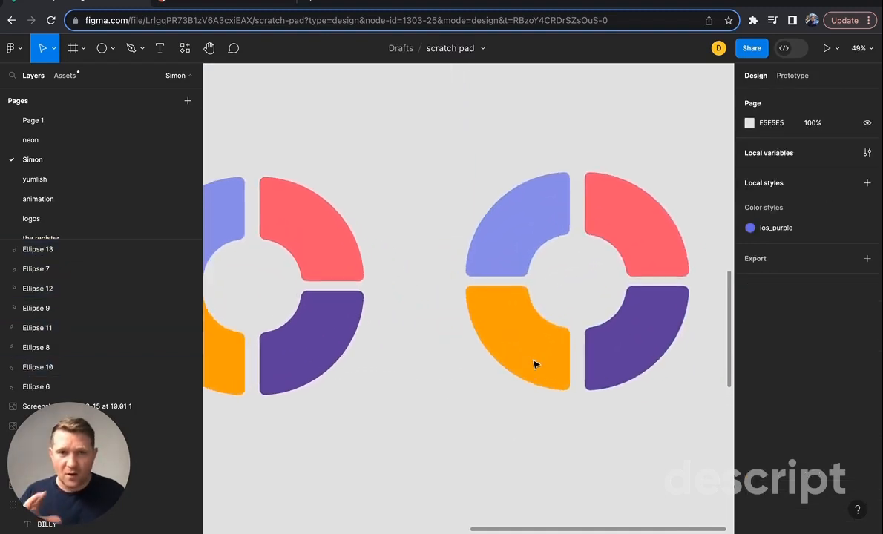
{"action": "left_click", "coordinate": [535, 244]}
{"action": "scroll", "coordinate": [498, 319], "scroll_direction": "up", "scroll_amount": 1}
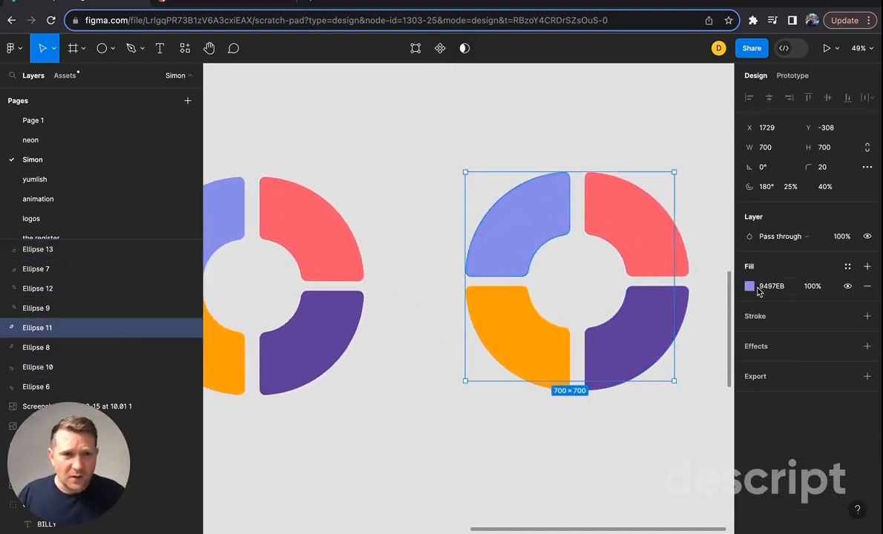
{"action": "left_click", "coordinate": [750, 287]}
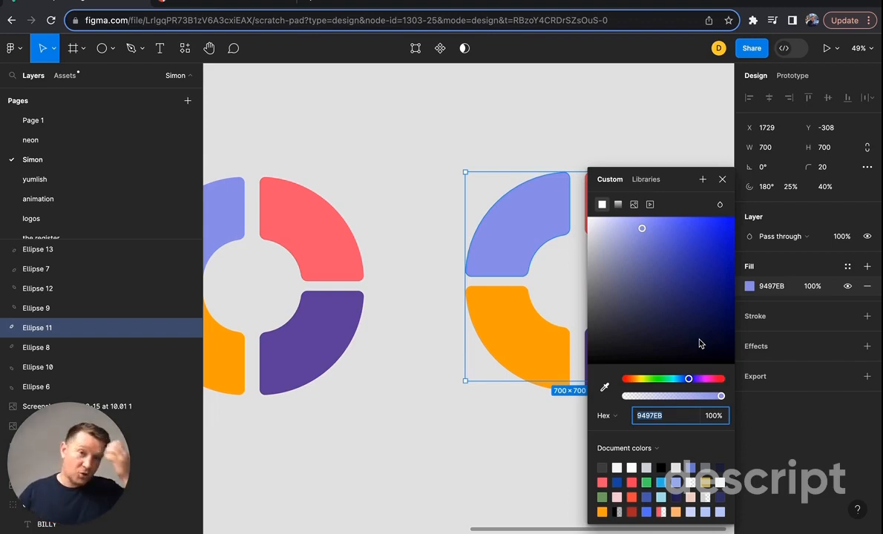
{"action": "left_click", "coordinate": [610, 416]}
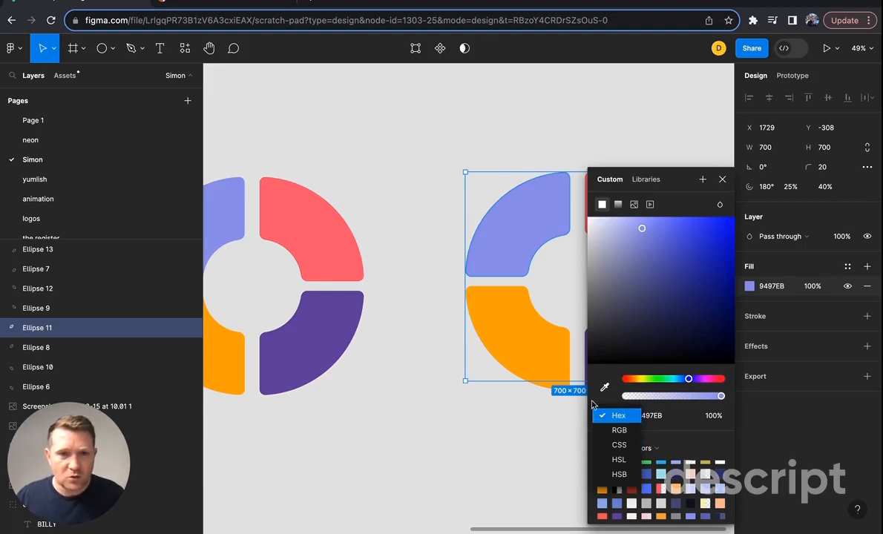
{"action": "left_click", "coordinate": [506, 446]}
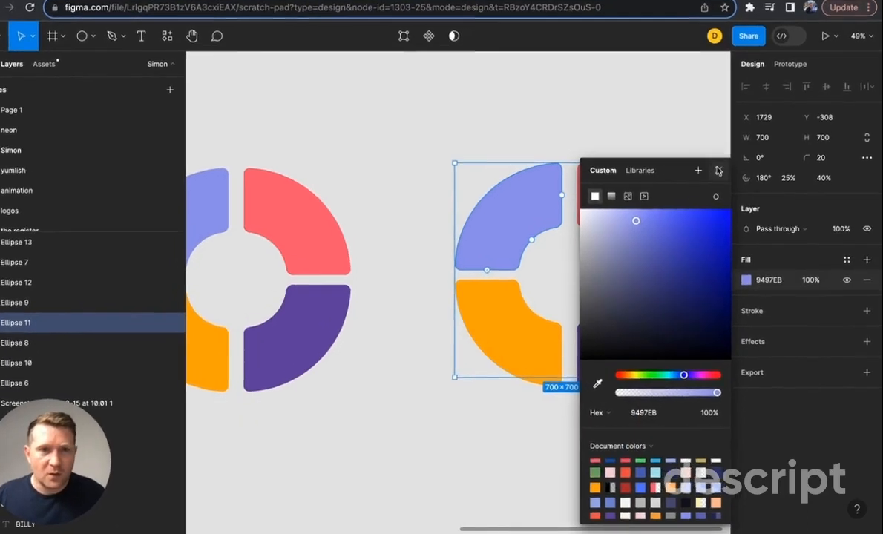
{"action": "left_click", "coordinate": [719, 172]}
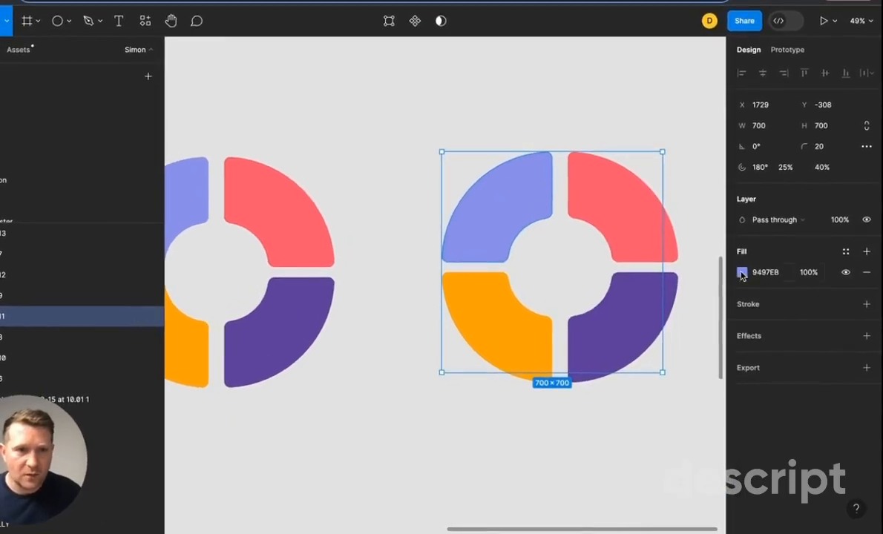
Step: Switch the light blue segment's fill to the HSL colour model and set saturation to 79 and lightness to 85
{"action": "left_click", "coordinate": [742, 274]}
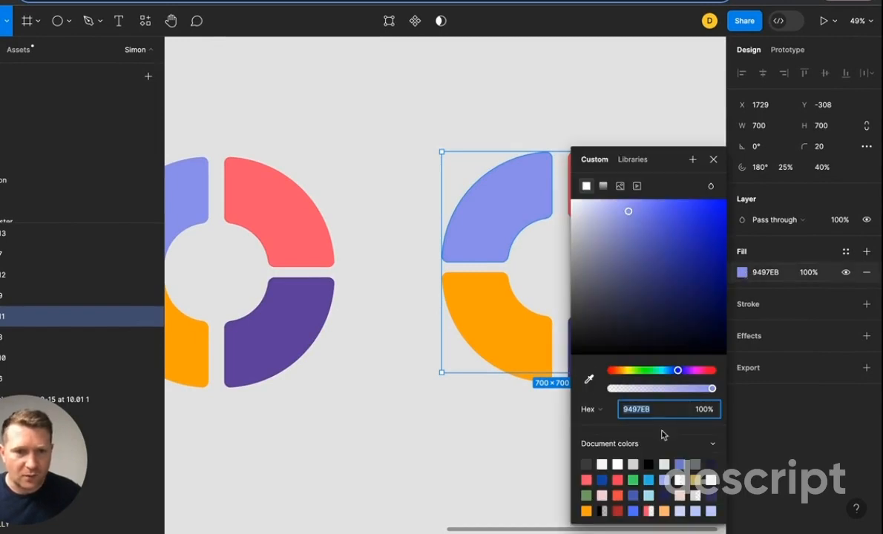
{"action": "left_click", "coordinate": [598, 410]}
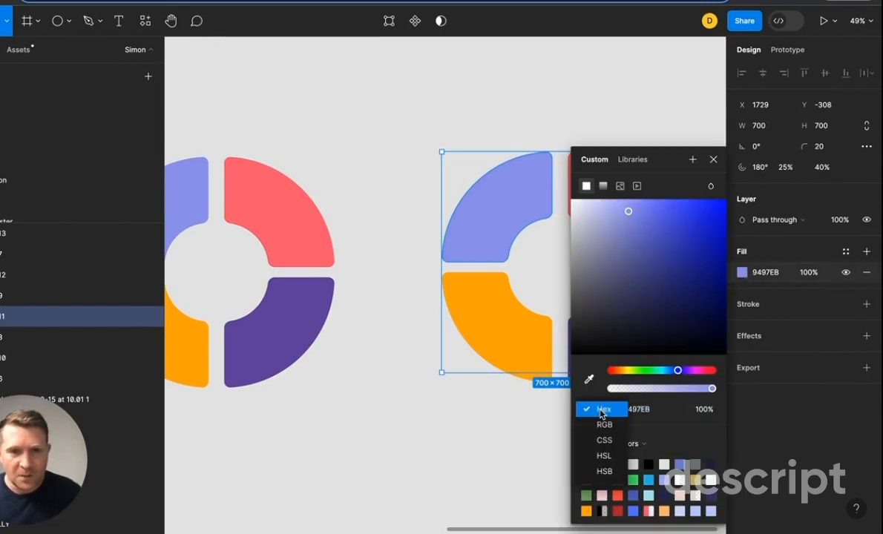
{"action": "left_click", "coordinate": [602, 455]}
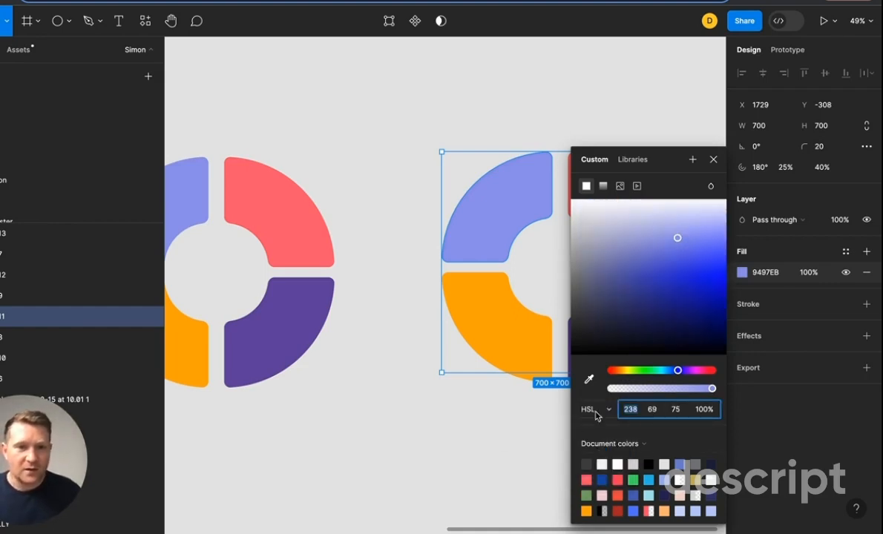
{"action": "left_click", "coordinate": [654, 412]}
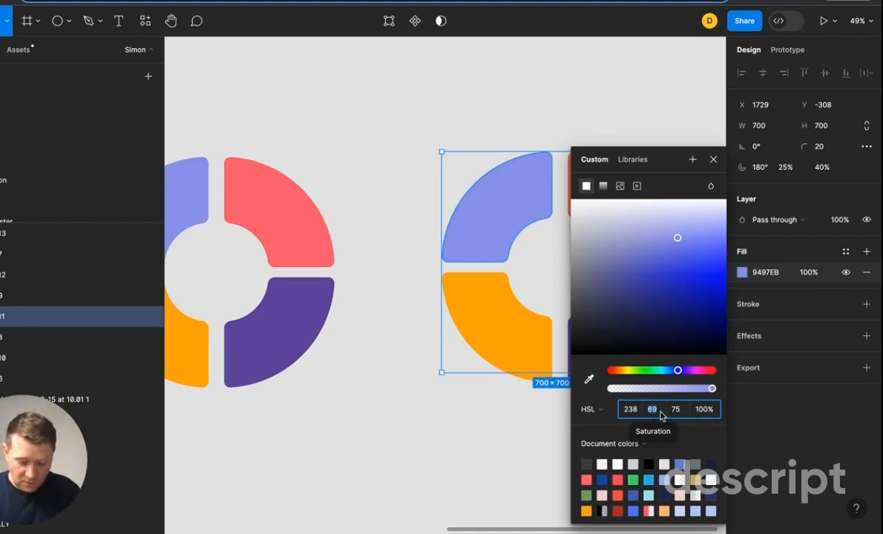
{"action": "type", "text": "79"}
{"action": "key", "text": "Return"}
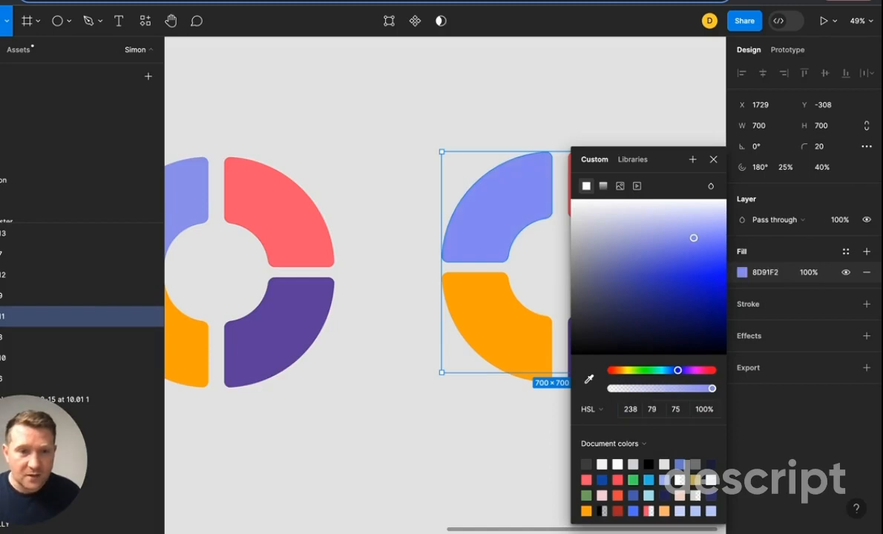
{"action": "left_click", "coordinate": [676, 410]}
{"action": "type", "text": "85"}
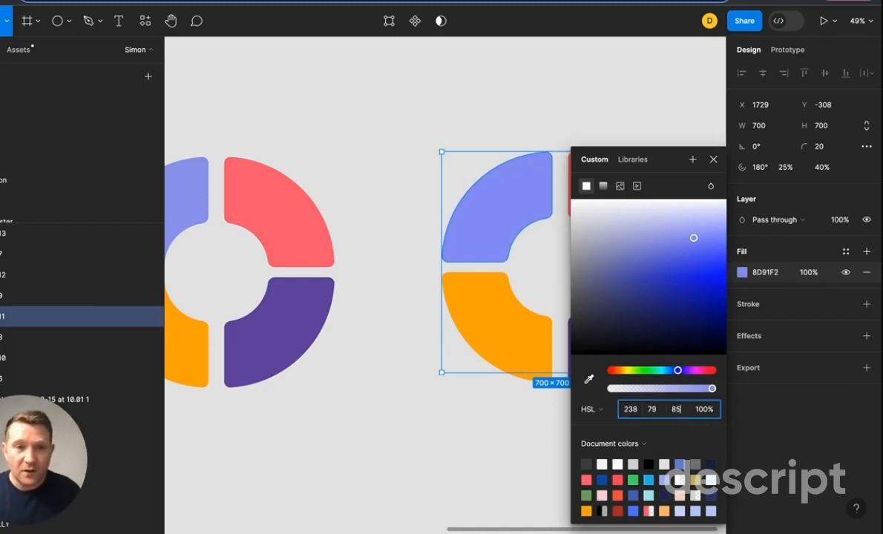
{"action": "key", "text": "Return"}
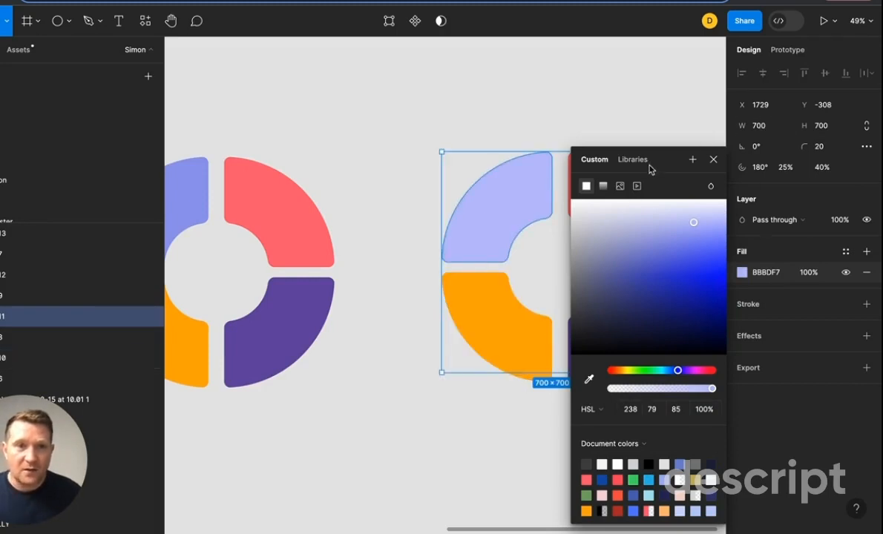
{"action": "left_click_drag", "start_coordinate": [653, 165], "coordinate": [861, 216]}
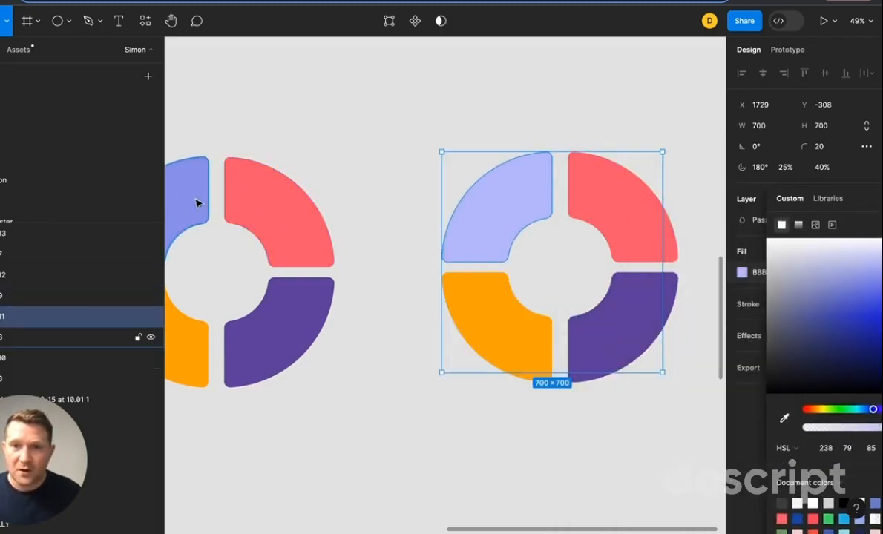
Step: Set the fill of the copied ring's red segment to HSL saturation 100 and lightness 79
{"action": "left_click", "coordinate": [611, 195]}
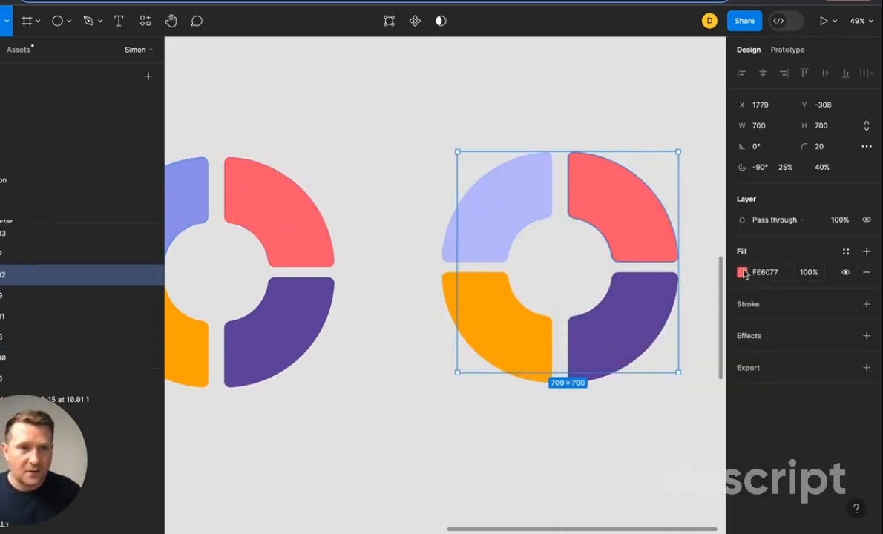
{"action": "left_click", "coordinate": [744, 274]}
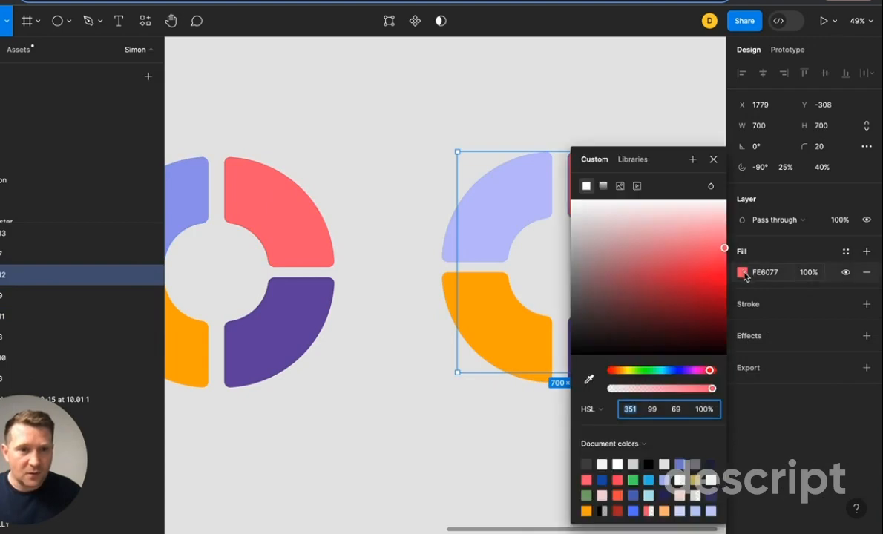
{"action": "left_click", "coordinate": [661, 410]}
{"action": "type", "text": "100"}
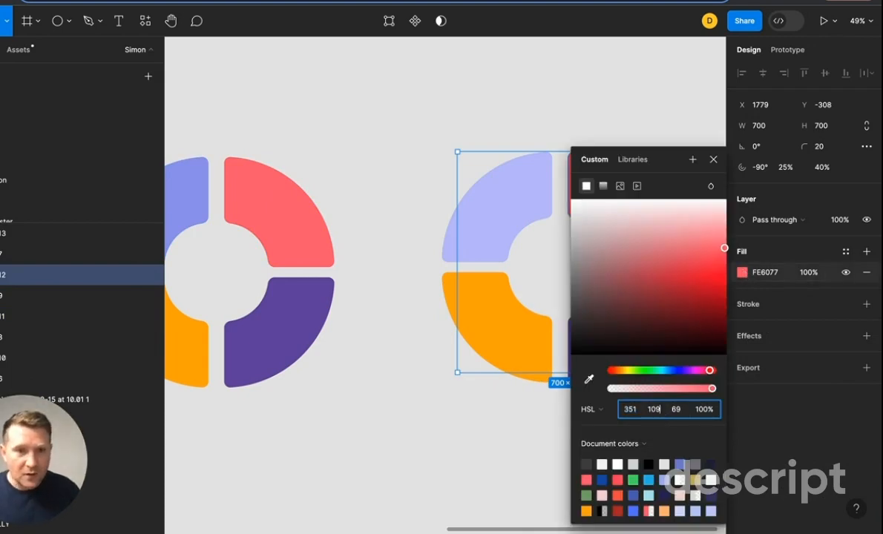
{"action": "key", "text": "Tab"}
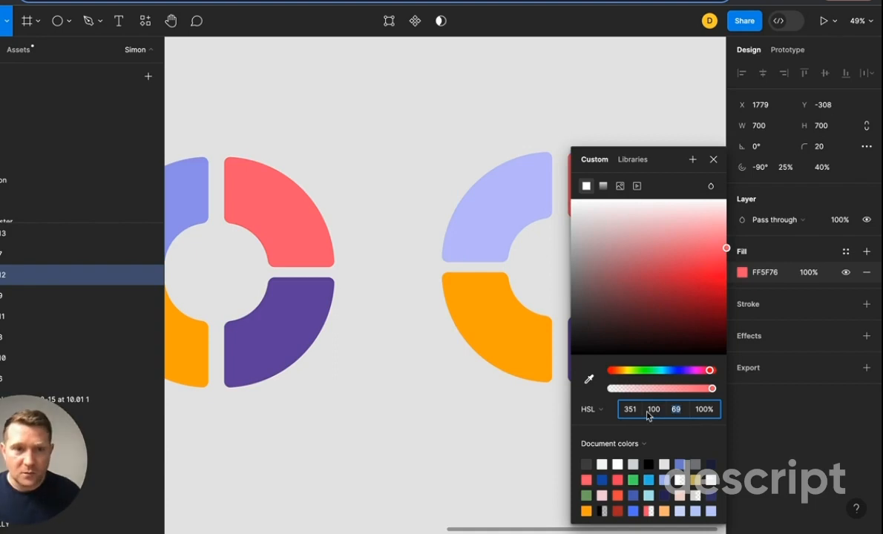
{"action": "key", "text": "Return"}
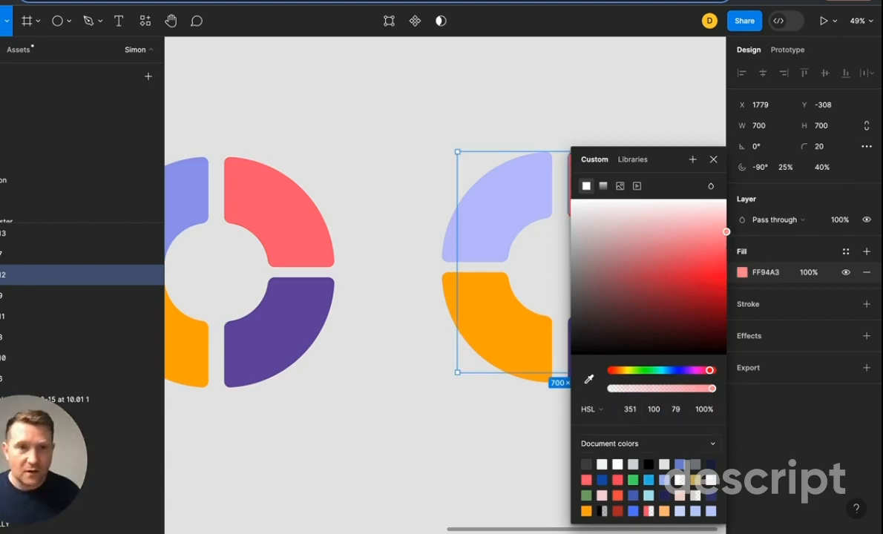
{"action": "left_click_drag", "start_coordinate": [663, 170], "coordinate": [801, 347]}
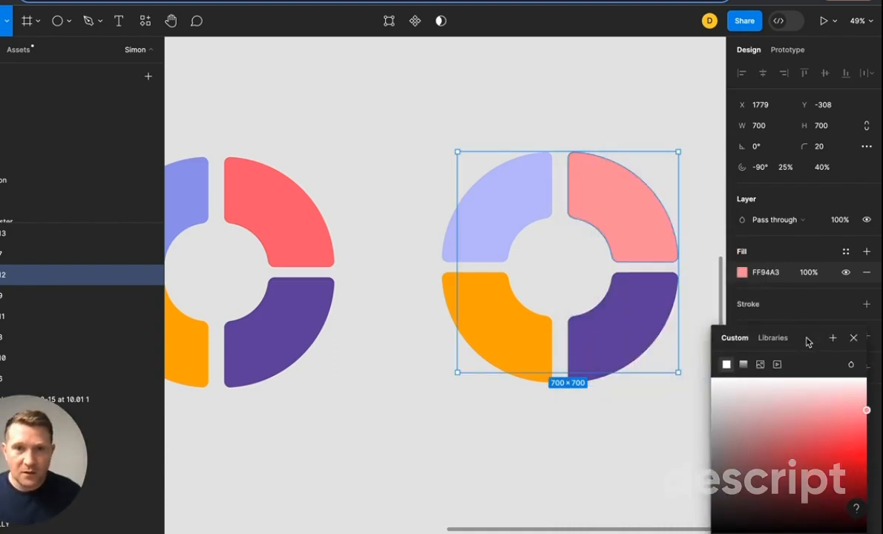
Step: Set the fill of the copied ring's purple segment to HSL saturation 50 and lightness 55
{"action": "left_click", "coordinate": [636, 313]}
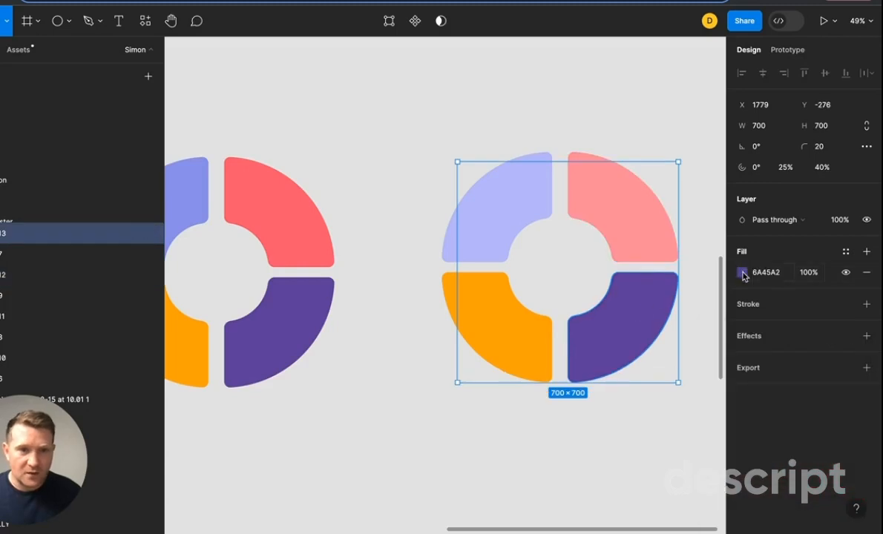
{"action": "left_click", "coordinate": [743, 272]}
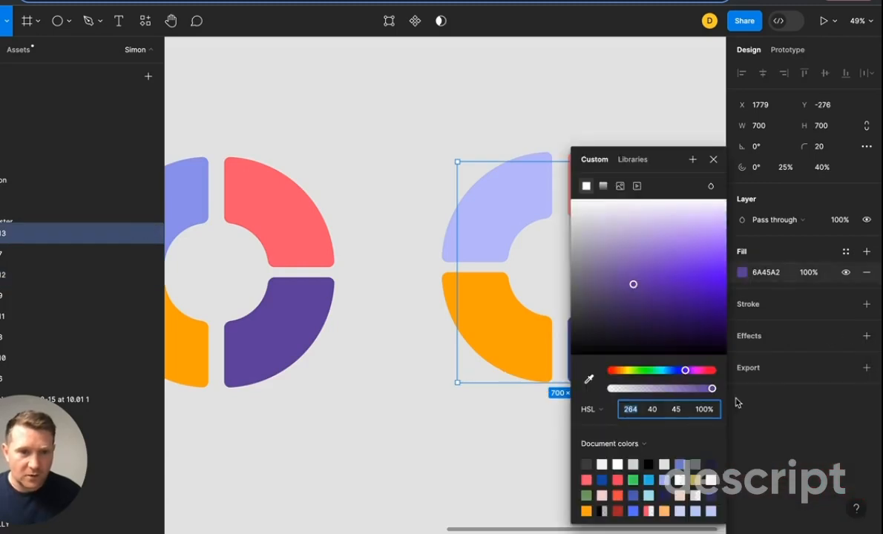
{"action": "left_click", "coordinate": [653, 410]}
{"action": "type", "text": "50"}
{"action": "key", "text": "Tab"}
{"action": "type", "text": "55"}
{"action": "key", "text": "Return"}
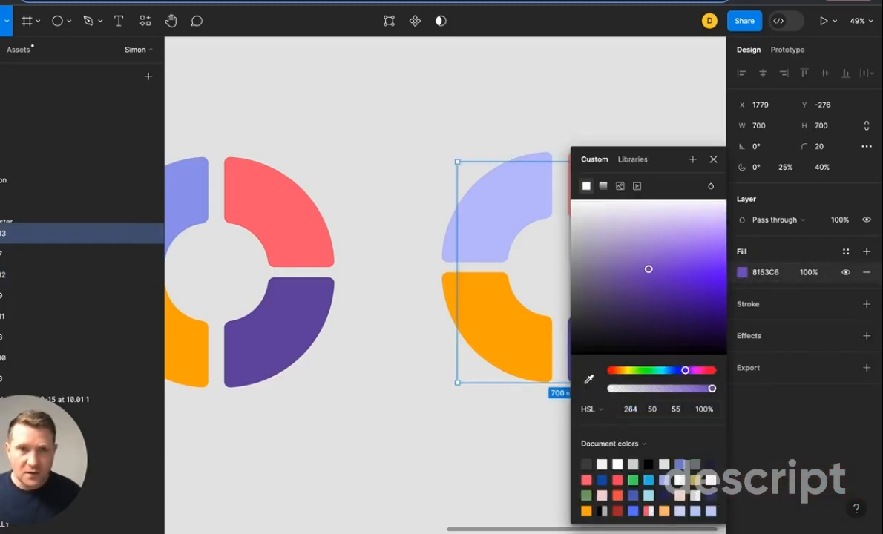
{"action": "left_click_drag", "start_coordinate": [660, 168], "coordinate": [773, 163]}
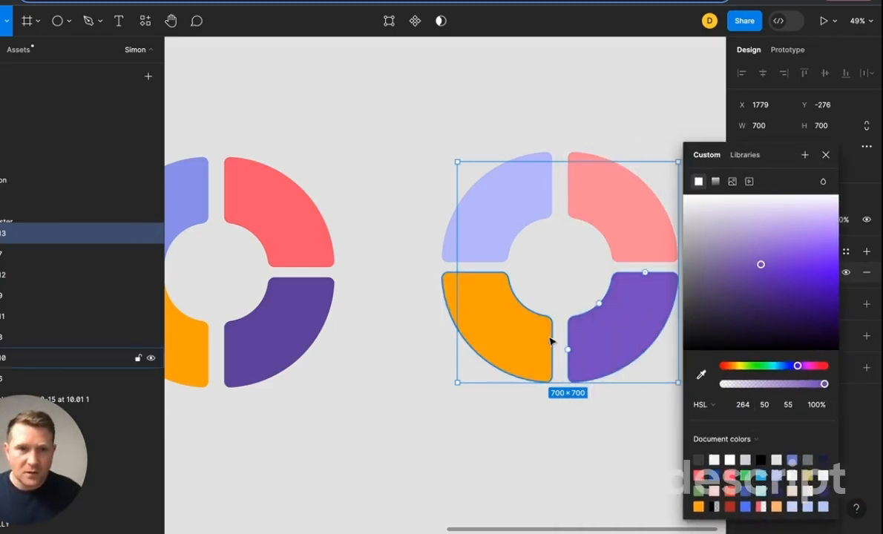
Step: Set the HSL lightness of the copied ring's orange segment to 65
{"action": "left_click", "coordinate": [514, 349]}
{"action": "left_click", "coordinate": [743, 273]}
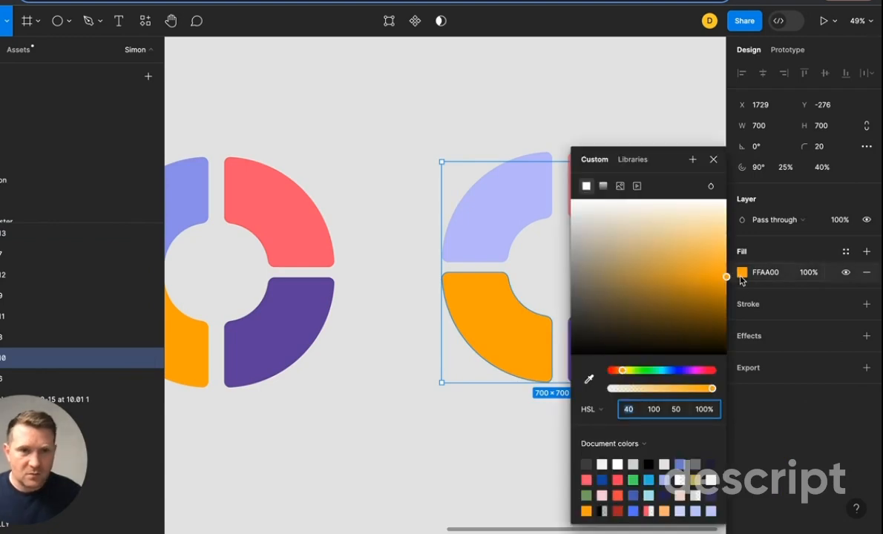
{"action": "left_click", "coordinate": [677, 410]}
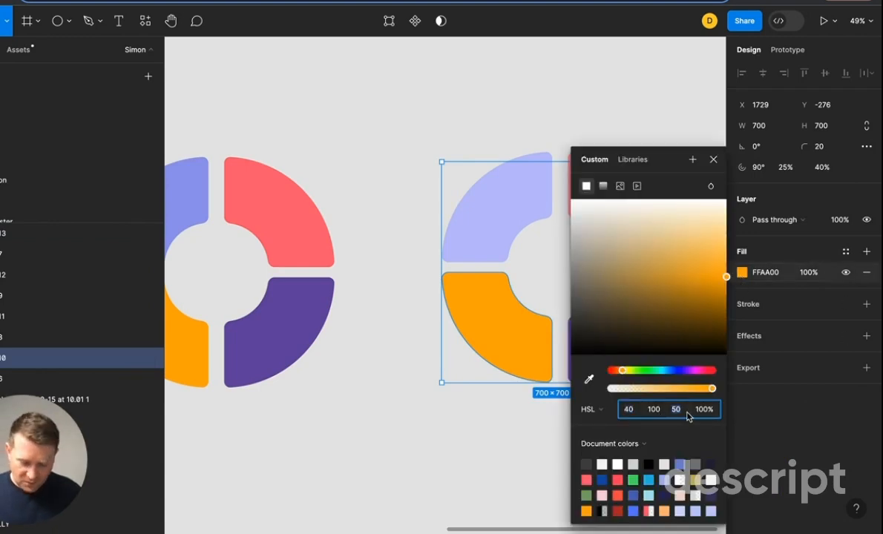
{"action": "type", "text": "60"}
{"action": "key", "text": "Return"}
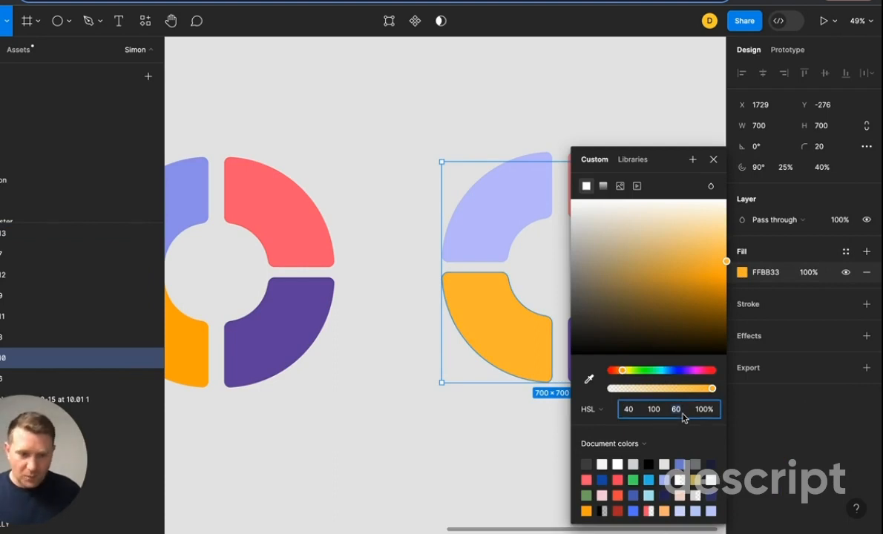
{"action": "type", "text": "65"}
{"action": "key", "text": "Return"}
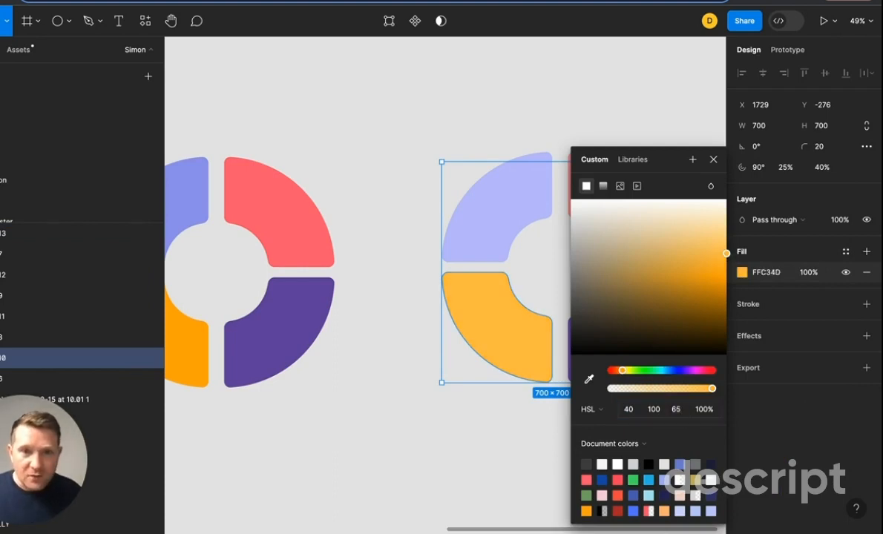
Step: Close the fill settings and compare the original four-segment ring side by side with its brighter copy
{"action": "left_click", "coordinate": [713, 159]}
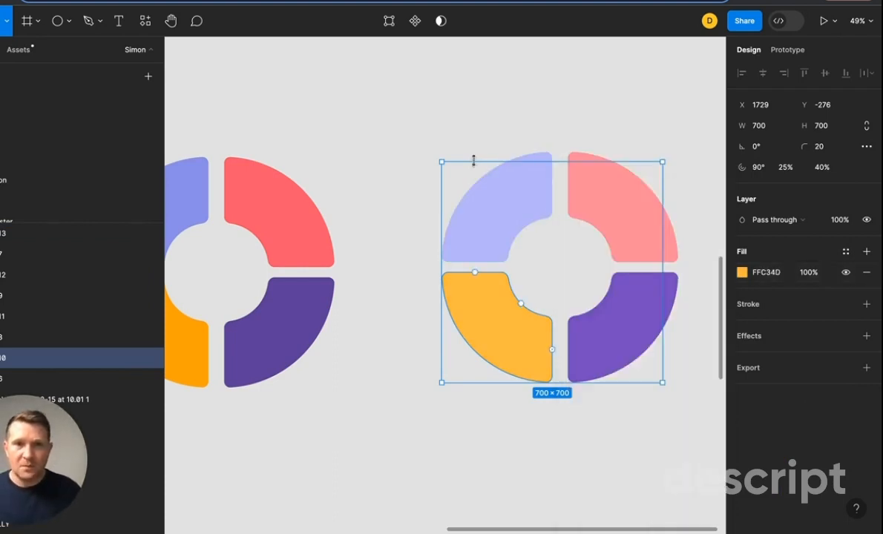
{"action": "scroll", "coordinate": [473, 168], "scroll_direction": "down", "scroll_amount": 1}
{"action": "scroll", "coordinate": [384, 232], "scroll_direction": "down", "scroll_amount": 2}
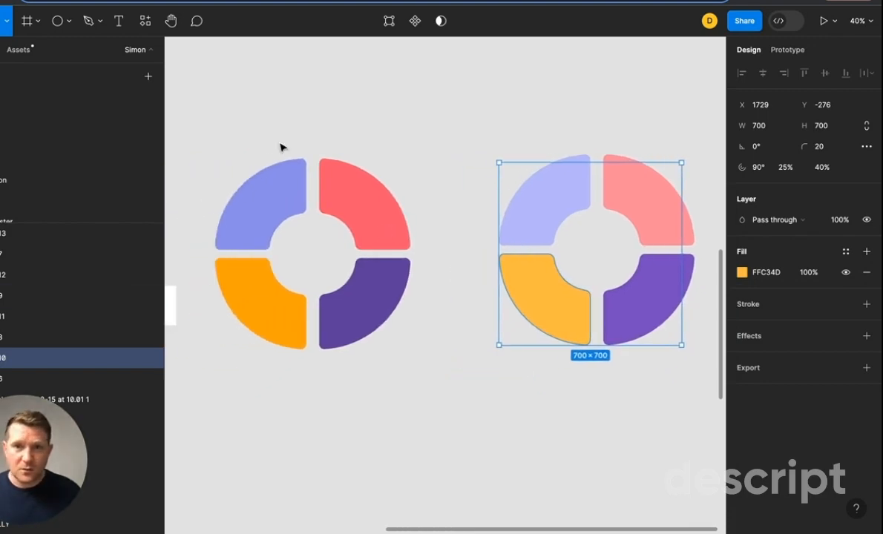
{"action": "left_click", "coordinate": [223, 121]}
{"action": "left_click_drag", "start_coordinate": [196, 115], "coordinate": [420, 361]}
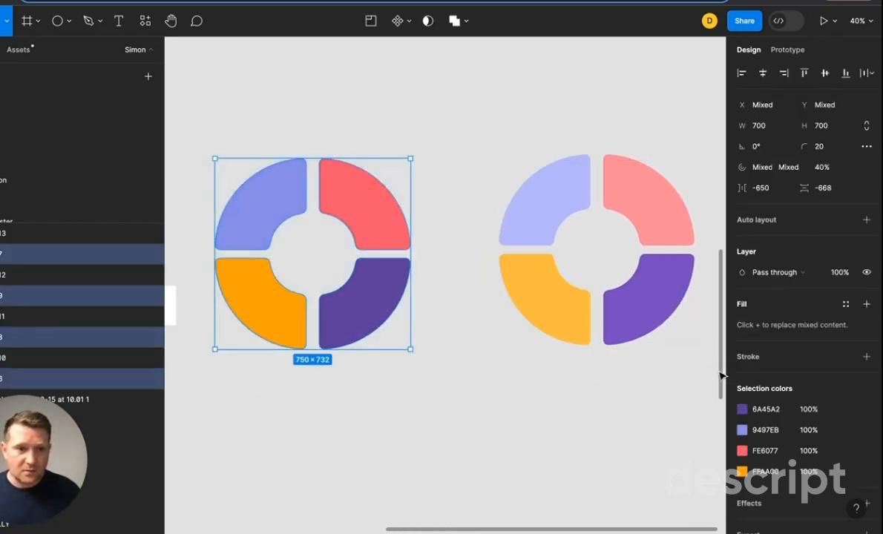
{"action": "scroll", "coordinate": [721, 377], "scroll_direction": "down", "scroll_amount": 3}
{"action": "scroll", "coordinate": [478, 294], "scroll_direction": "up", "scroll_amount": 3}
{"action": "scroll", "coordinate": [478, 294], "scroll_direction": "right", "scroll_amount": 1}
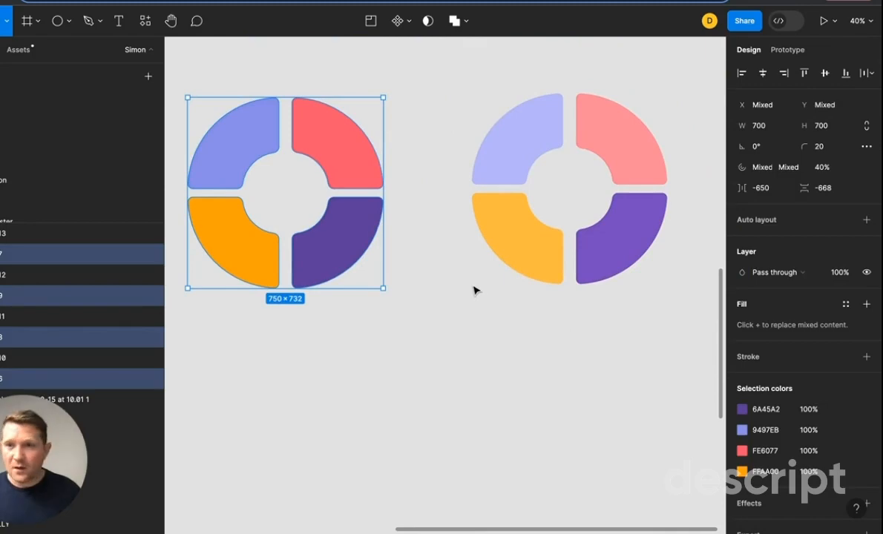
Step: Rename the original ring's light blue segment layer to btn1Off
{"action": "left_click", "coordinate": [237, 163]}
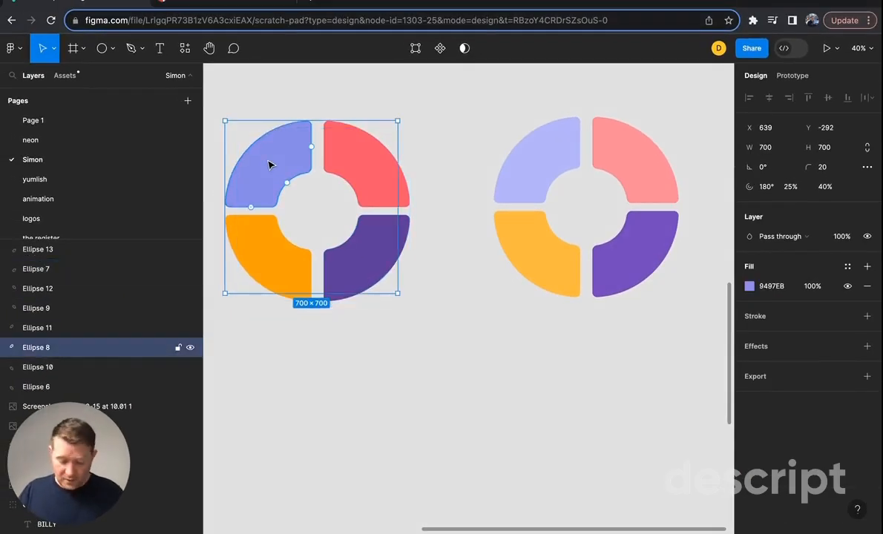
{"action": "key", "text": "super+r"}
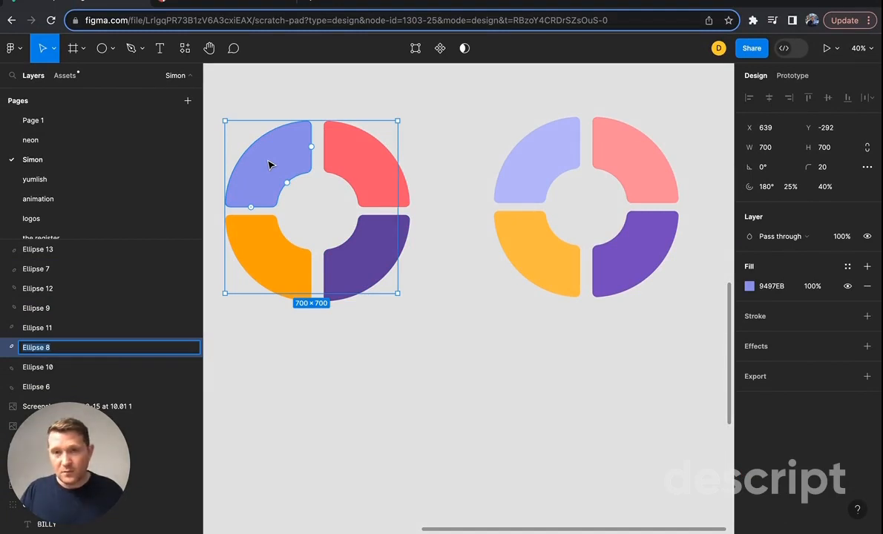
{"action": "type", "text": "btn"}
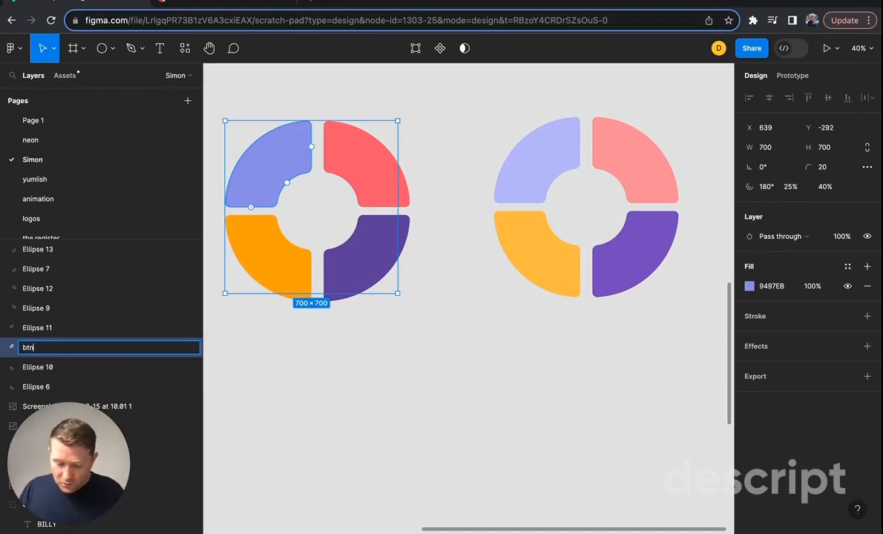
{"action": "type", "text": "10"}
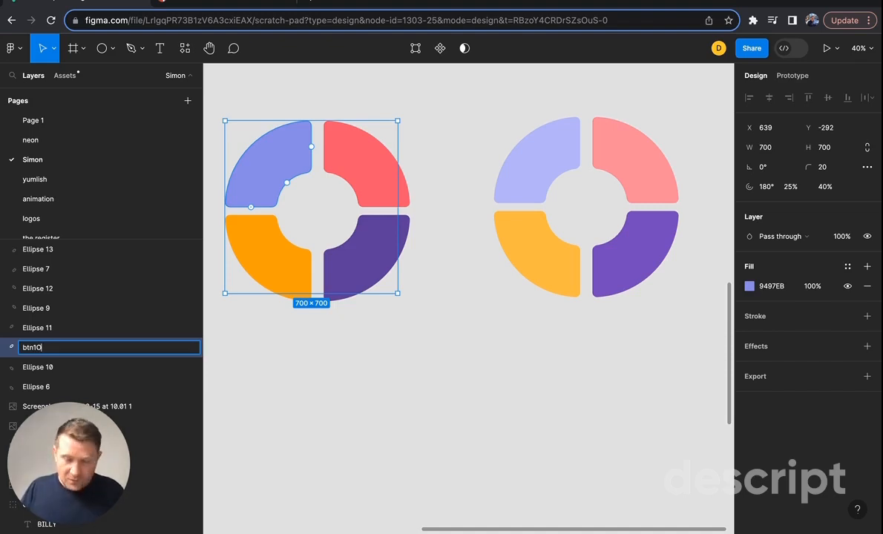
{"action": "type", "text": "ff"}
{"action": "left_click", "coordinate": [549, 369]}
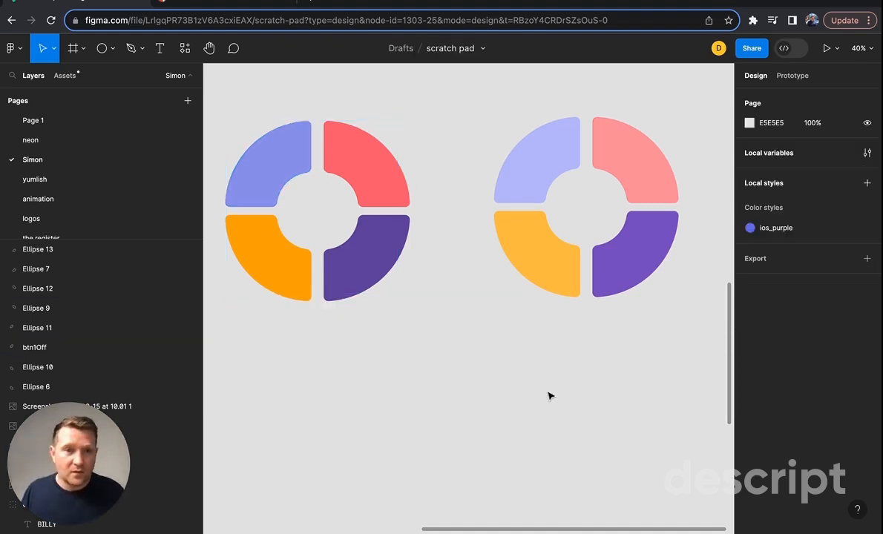
Step: Export the btn1Off segment as a 1x PNG into the Meadow folder
{"action": "left_click", "coordinate": [275, 184]}
{"action": "left_click", "coordinate": [866, 377]}
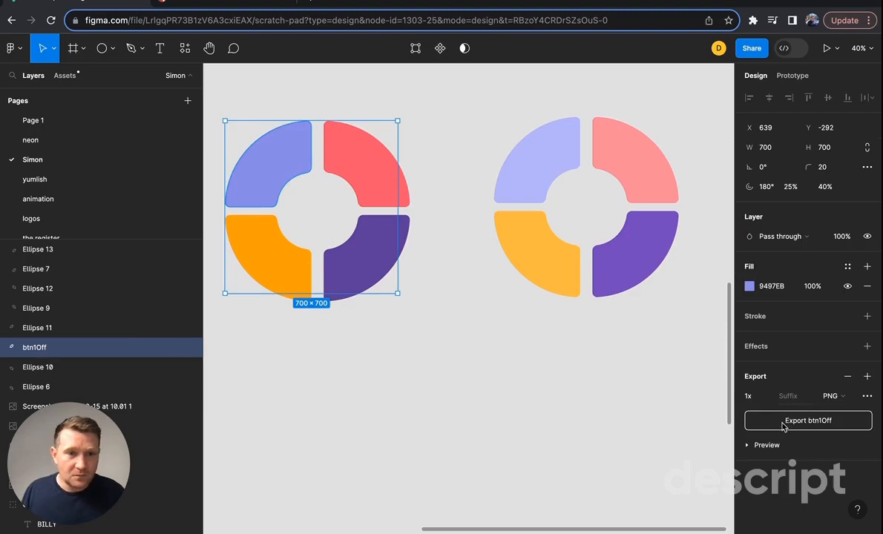
{"action": "left_click", "coordinate": [783, 421]}
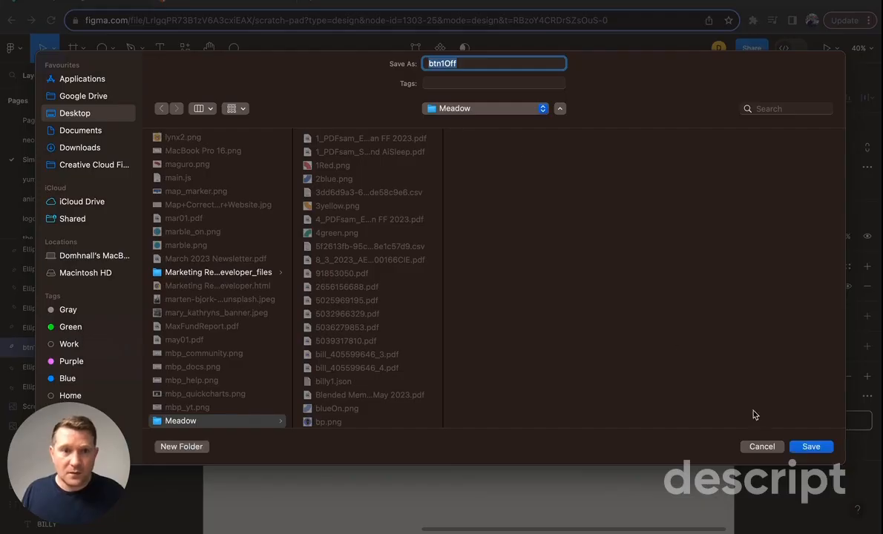
{"action": "left_click", "coordinate": [810, 447]}
Step: Rename the copied ring's light blue segment layer to btn1On
{"action": "left_click", "coordinate": [527, 161]}
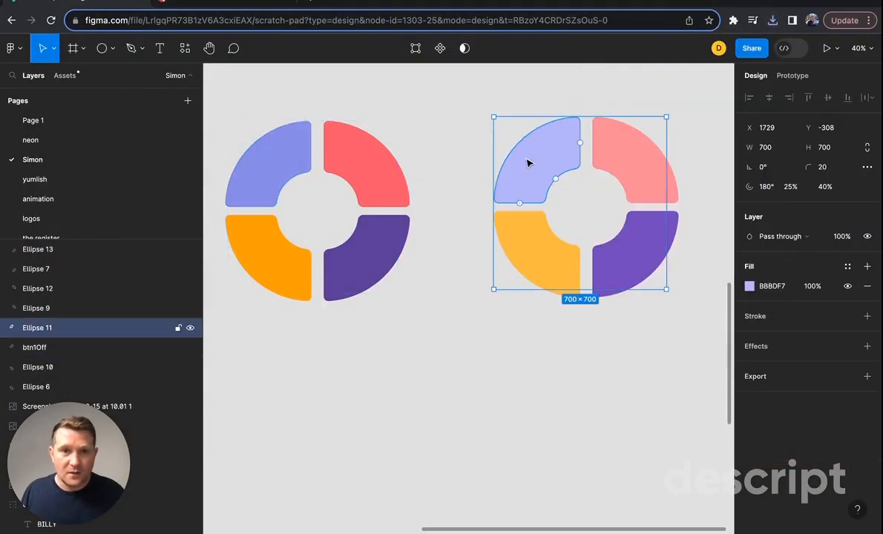
{"action": "key", "text": "super+r"}
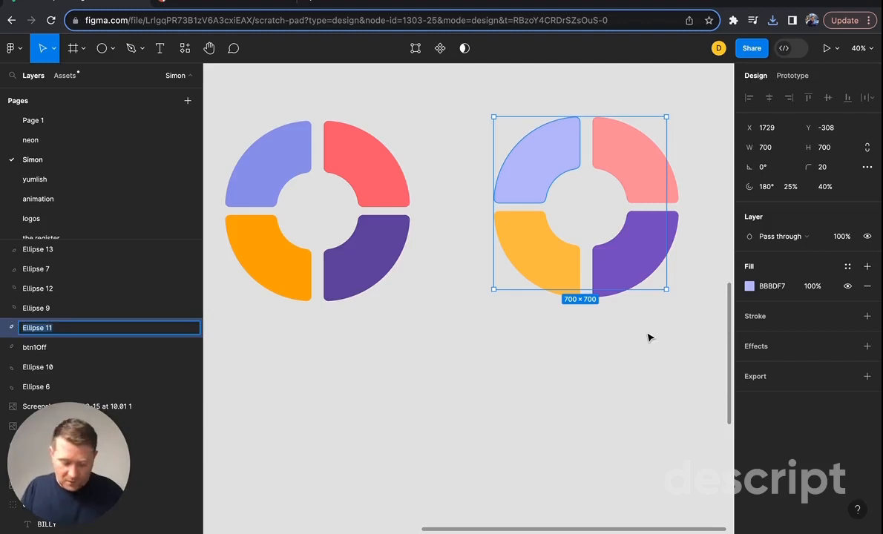
{"action": "type", "text": "btn"}
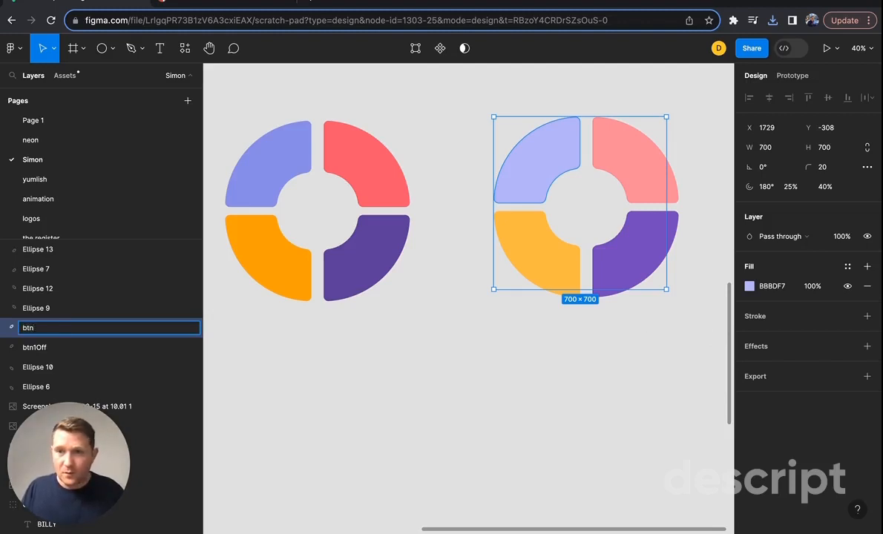
{"action": "type", "text": "1On"}
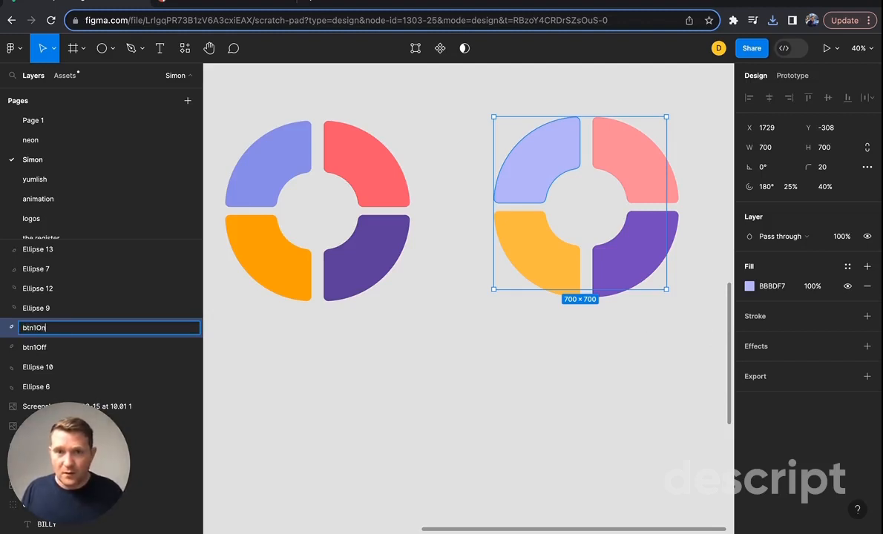
{"action": "key", "text": "Return"}
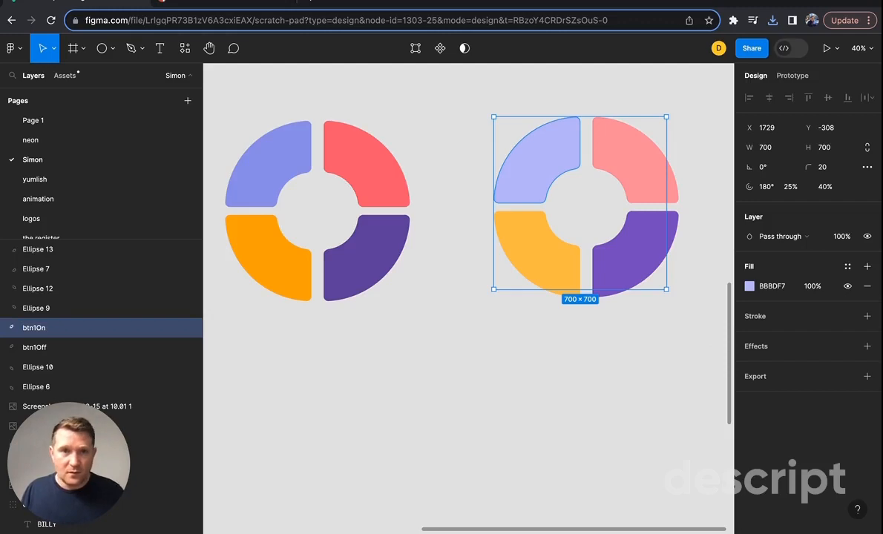
Step: Export the btn1On segment as a 1x PNG into the Meadow folder
{"action": "left_click", "coordinate": [868, 377]}
{"action": "left_click", "coordinate": [786, 420]}
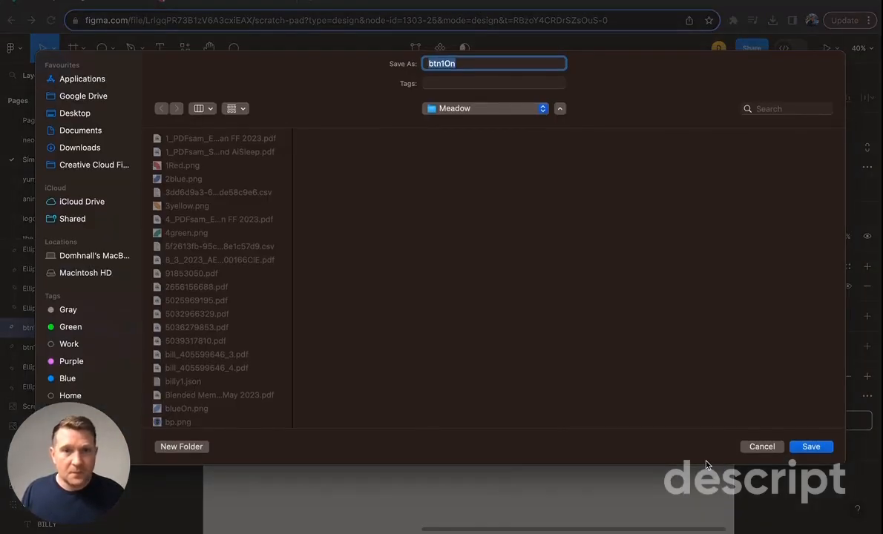
{"action": "left_click", "coordinate": [809, 448]}
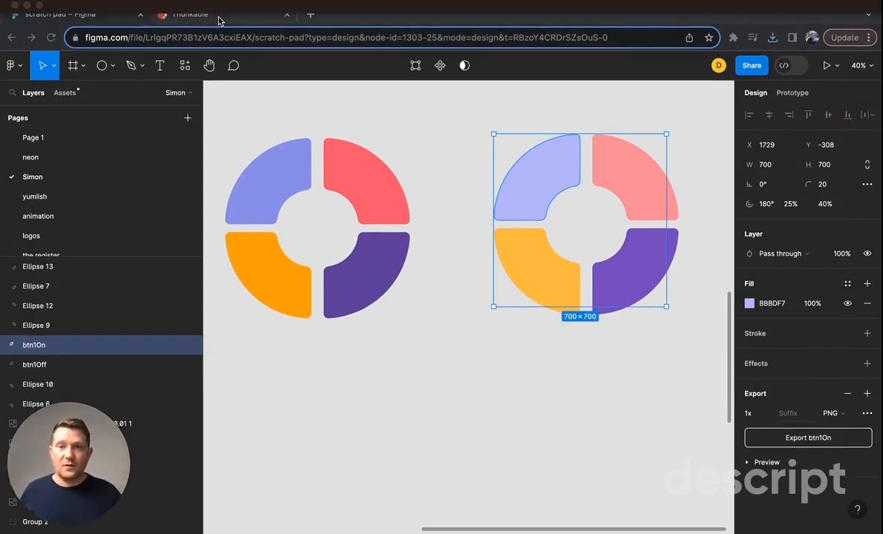
Step: Switch to the SIMON project in Thunkable and add a button to Screen1
{"action": "left_click", "coordinate": [226, 15]}
{"action": "left_click", "coordinate": [510, 79]}
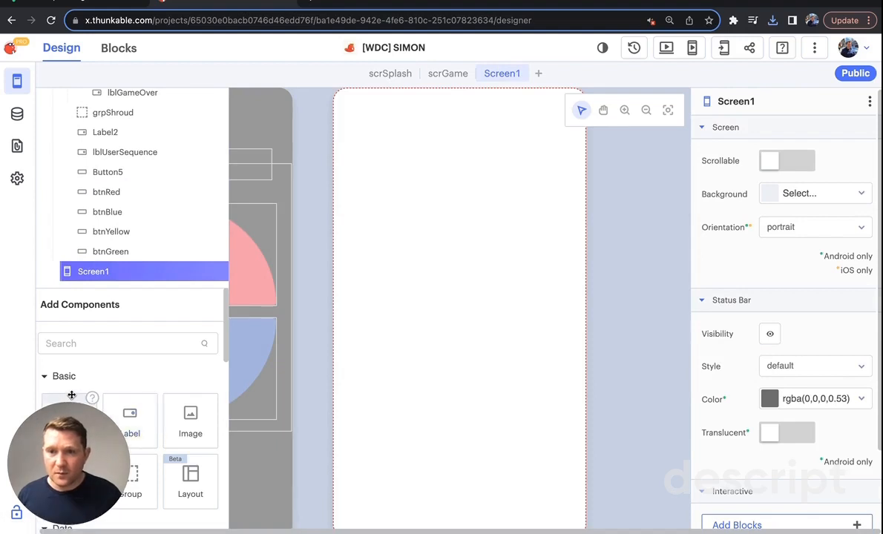
{"action": "left_click_drag", "start_coordinate": [379, 307], "coordinate": [473, 253]}
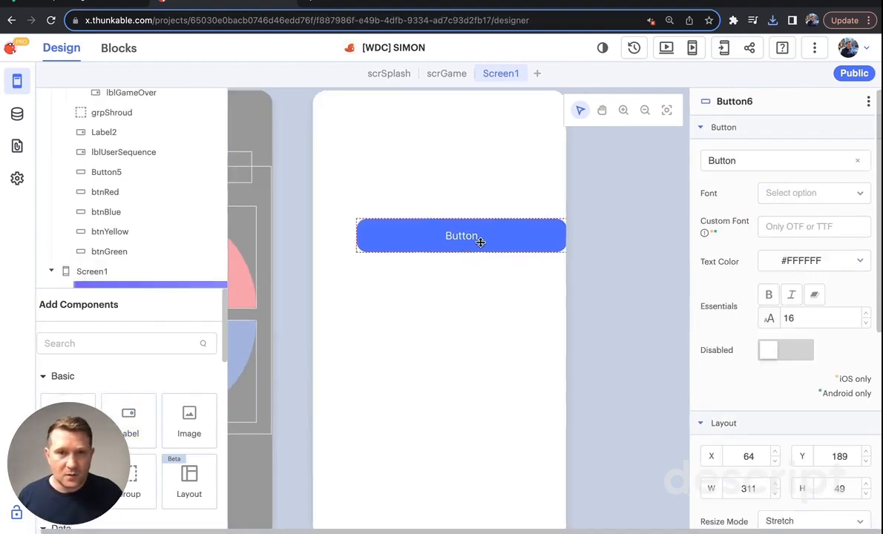
Step: Set the new button's width and height to 150 and move it to about X 73, Y 201
{"action": "double_click", "coordinate": [763, 491]}
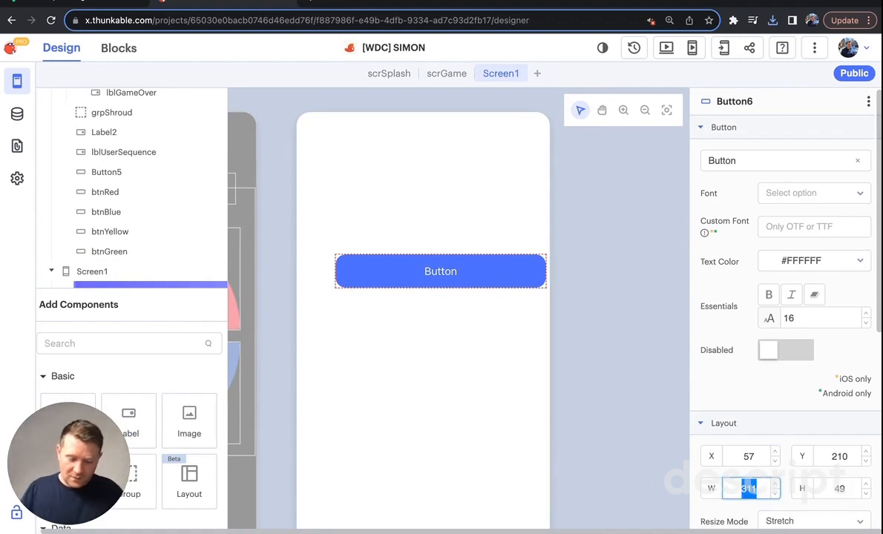
{"action": "type", "text": "150"}
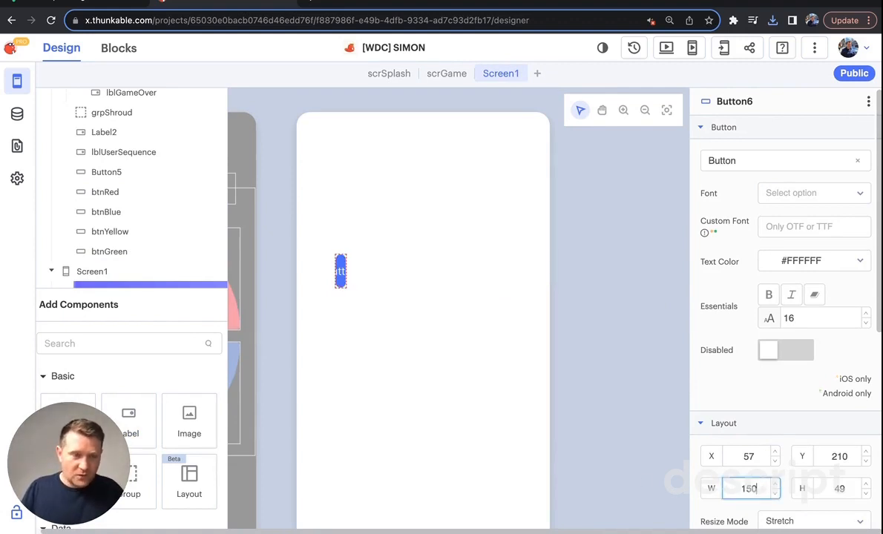
{"action": "key", "text": "Tab"}
{"action": "type", "text": "150"}
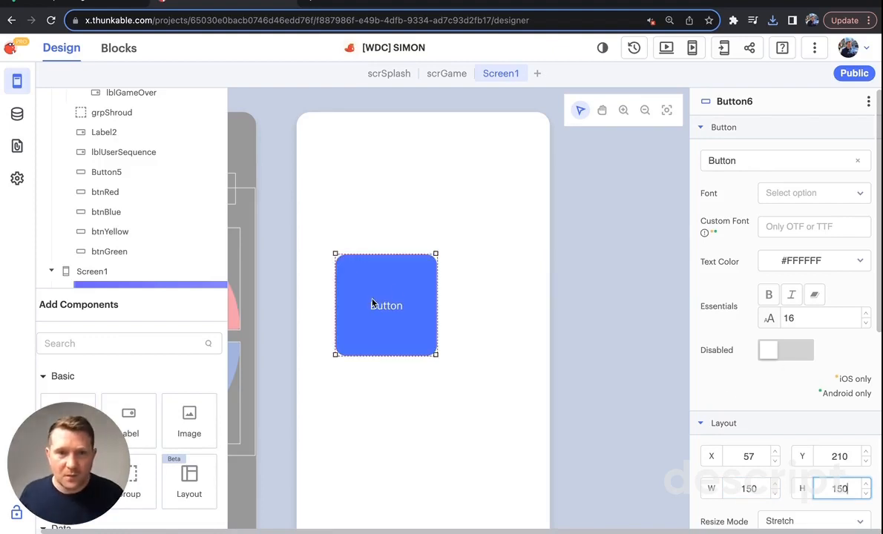
{"action": "left_click_drag", "start_coordinate": [373, 304], "coordinate": [385, 298]}
Step: Upload btn1On.png and btn1Off.png from the Meadow folder through the button's background image setting
{"action": "scroll", "coordinate": [768, 420], "scroll_direction": "down", "scroll_amount": 5}
{"action": "left_click", "coordinate": [770, 429]}
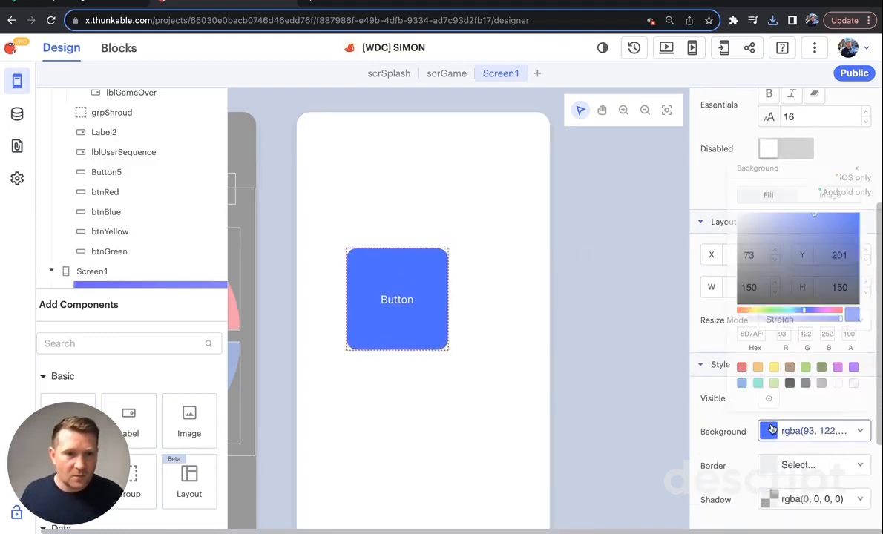
{"action": "left_click", "coordinate": [821, 173]}
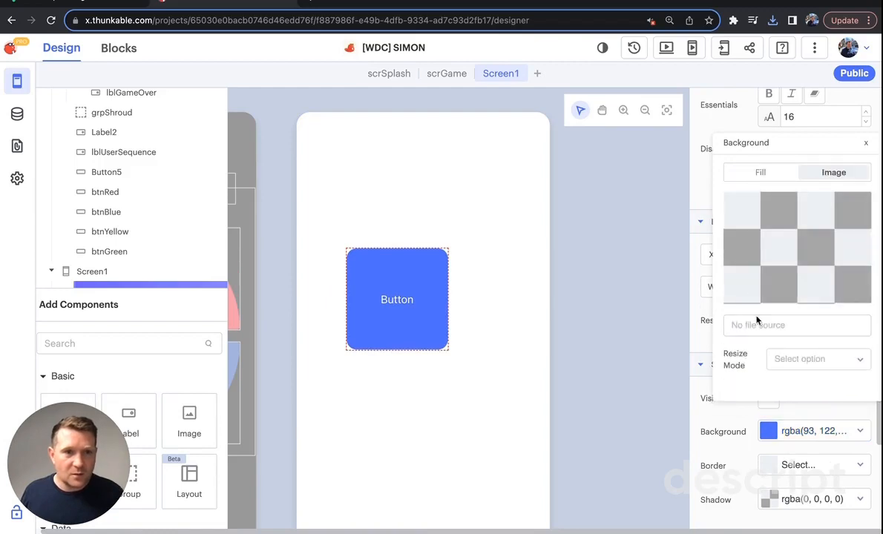
{"action": "left_click", "coordinate": [746, 325]}
{"action": "left_click", "coordinate": [749, 355]}
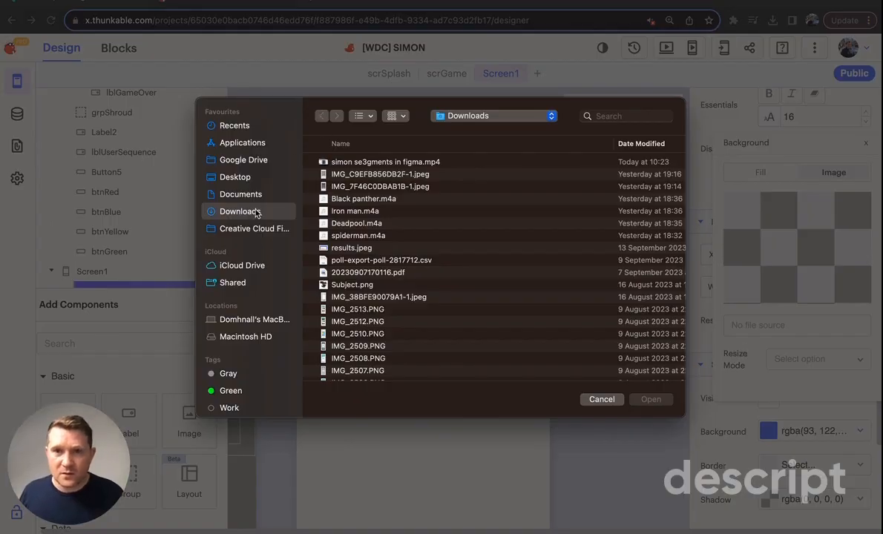
{"action": "left_click", "coordinate": [235, 177]}
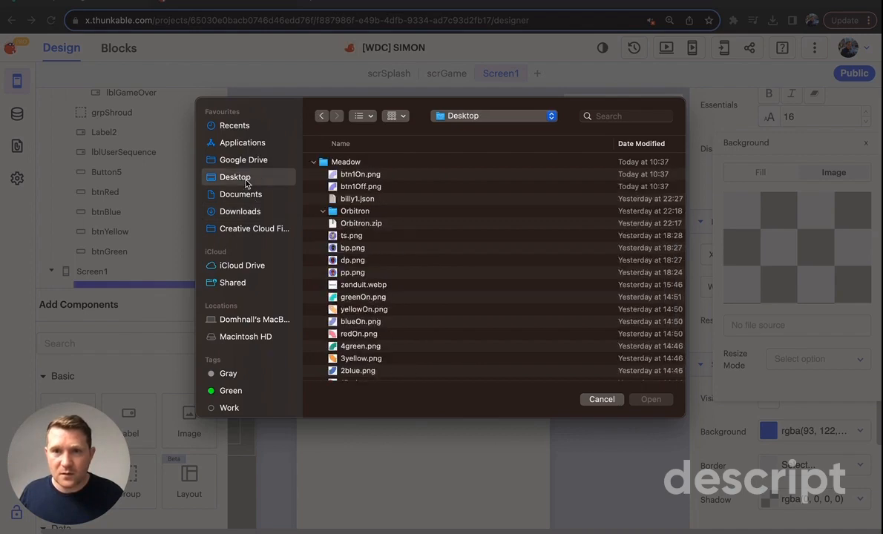
{"action": "left_click", "coordinate": [361, 175]}
{"action": "left_click", "coordinate": [355, 187], "text": "shift"}
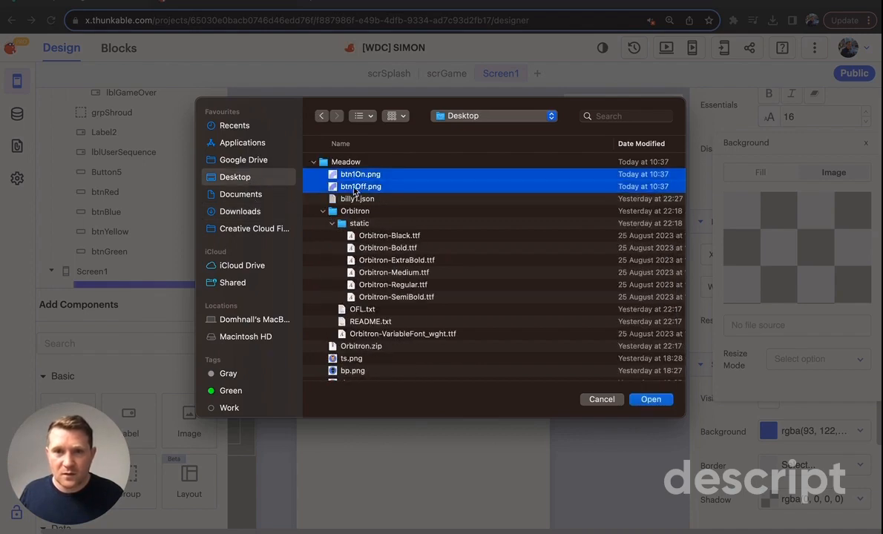
{"action": "left_click", "coordinate": [651, 400]}
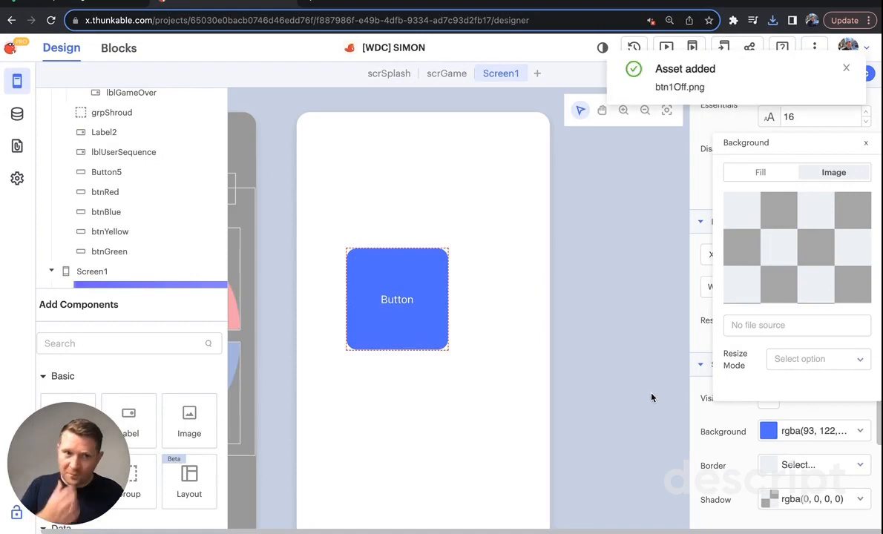
Step: Set the button's background image to btn1On.png and make its background fill transparent
{"action": "left_click", "coordinate": [821, 429]}
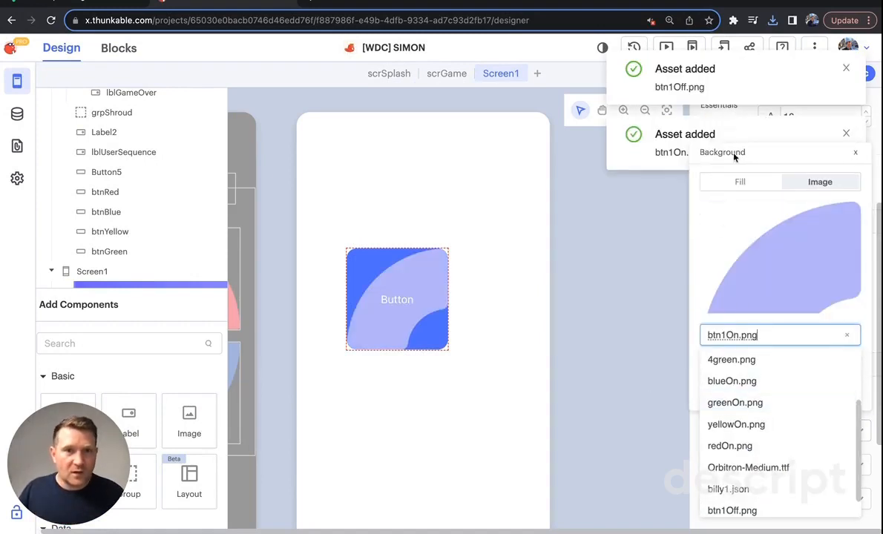
{"action": "left_click", "coordinate": [740, 181]}
{"action": "left_click", "coordinate": [828, 380]}
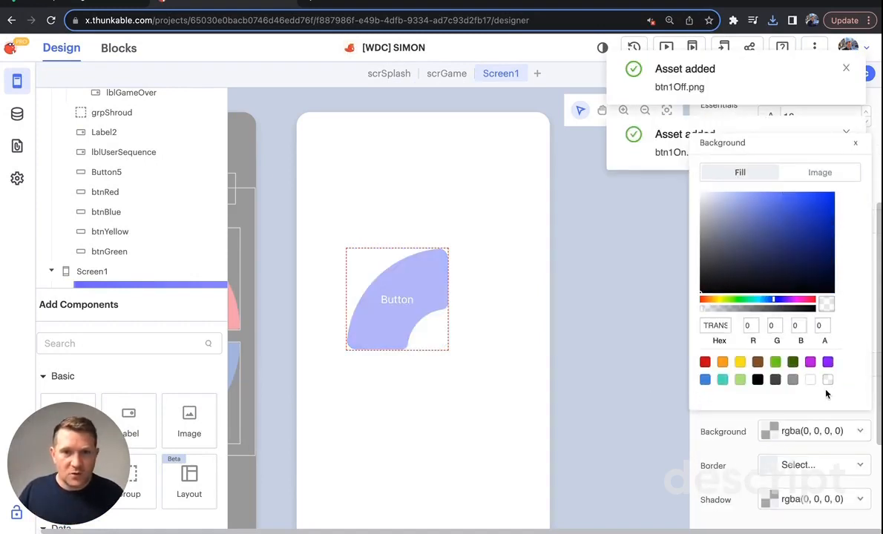
Step: Switch the button's background image to btn1Off.png and back to btn1On.png
{"action": "left_click", "coordinate": [821, 172]}
{"action": "left_click", "coordinate": [781, 323]}
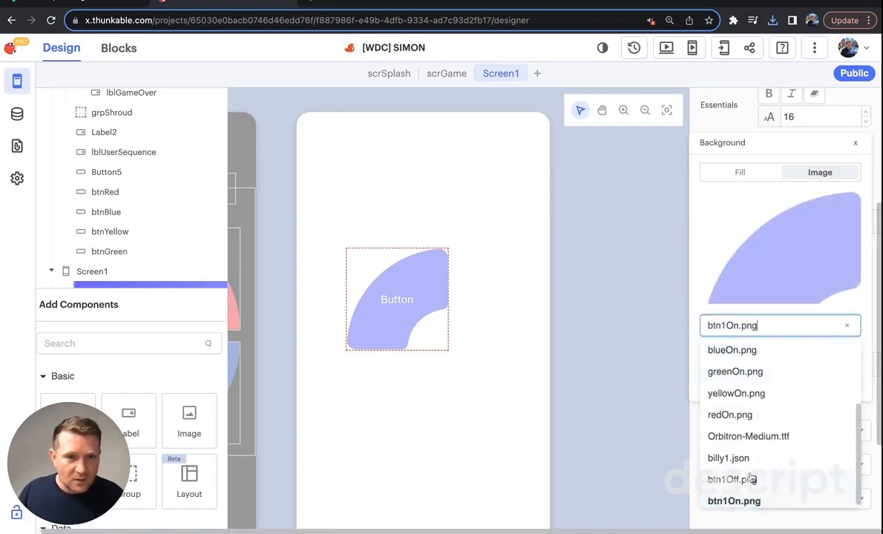
{"action": "left_click", "coordinate": [712, 480]}
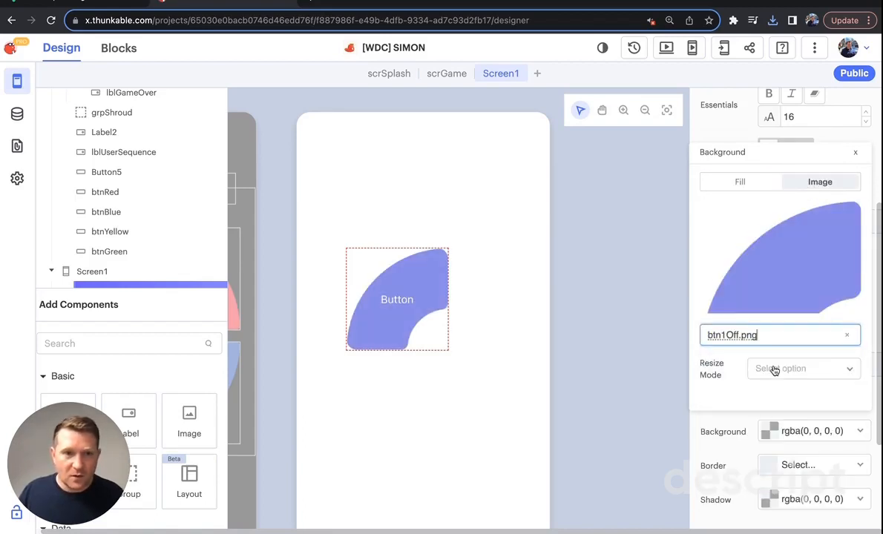
{"action": "left_click", "coordinate": [847, 334]}
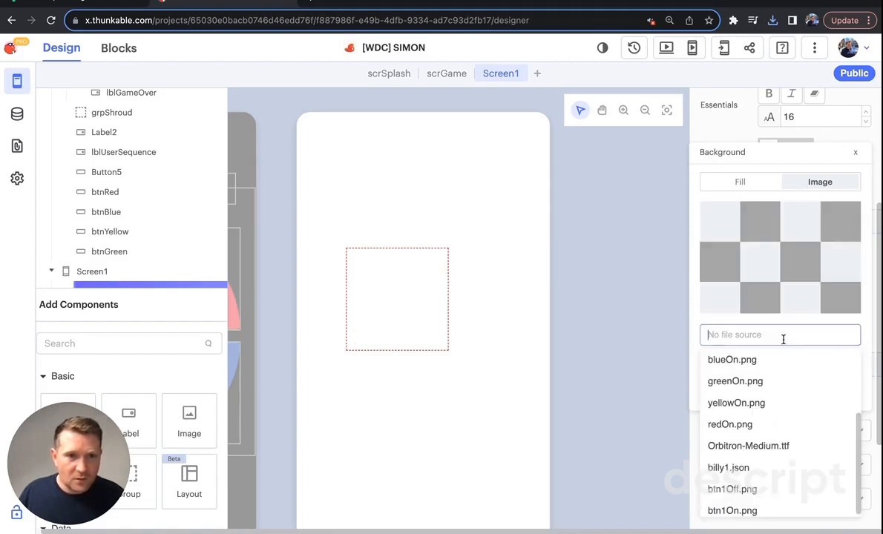
{"action": "left_click", "coordinate": [761, 508]}
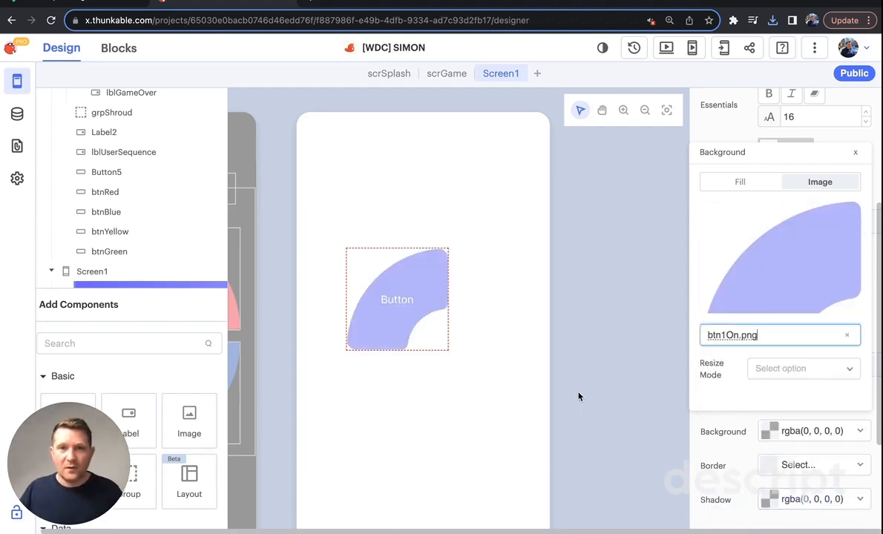